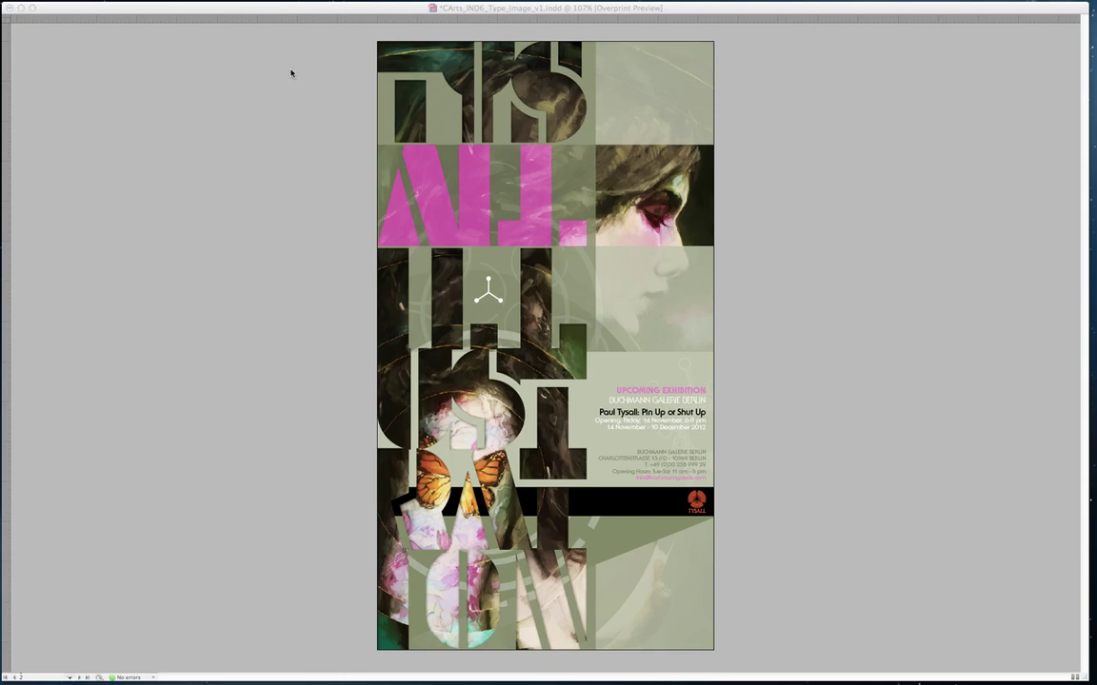
Show the tool panels and leave overprint preview and preview mode so the artwork around the poster is visible.
key("Tab")
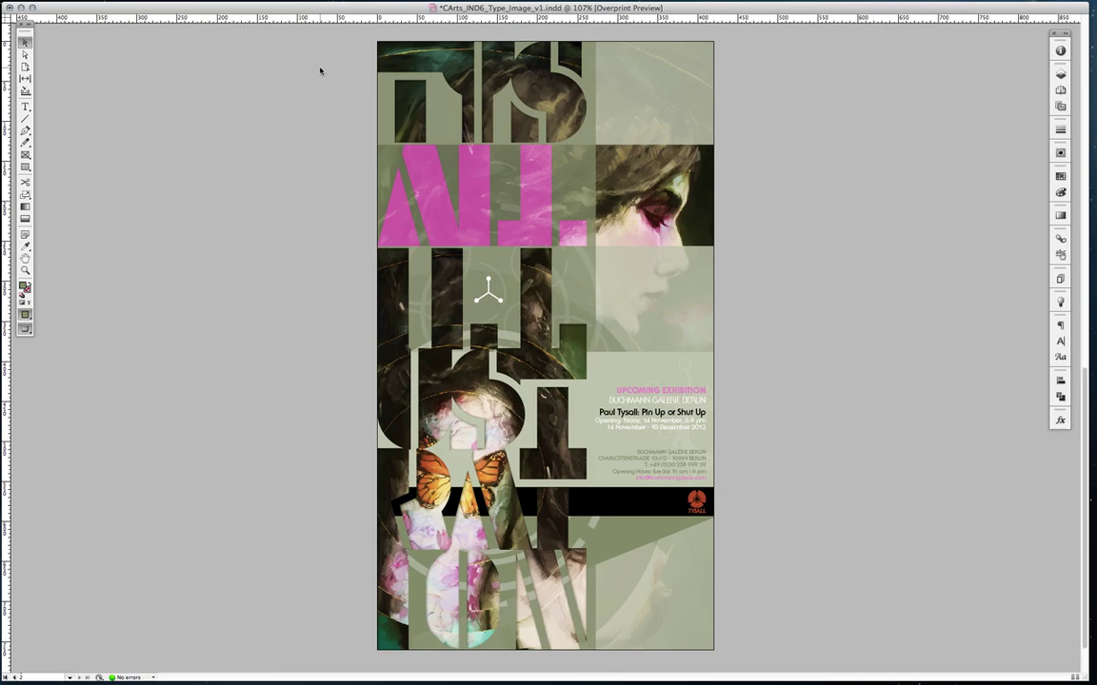
key("super+alt+shift+y")
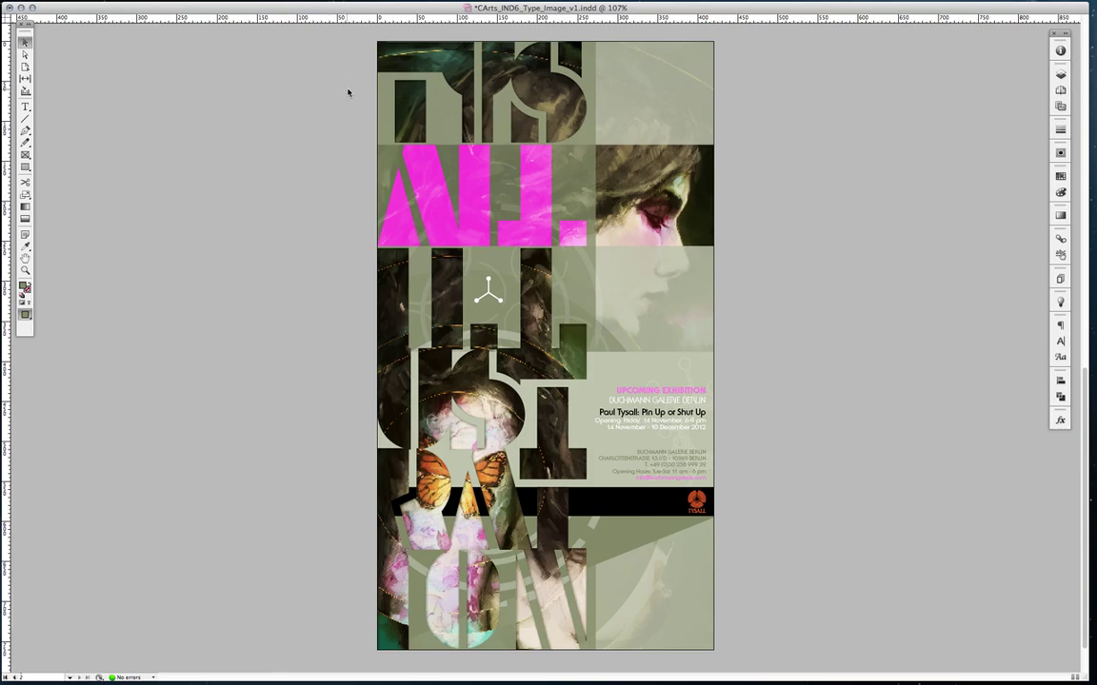
key("w")
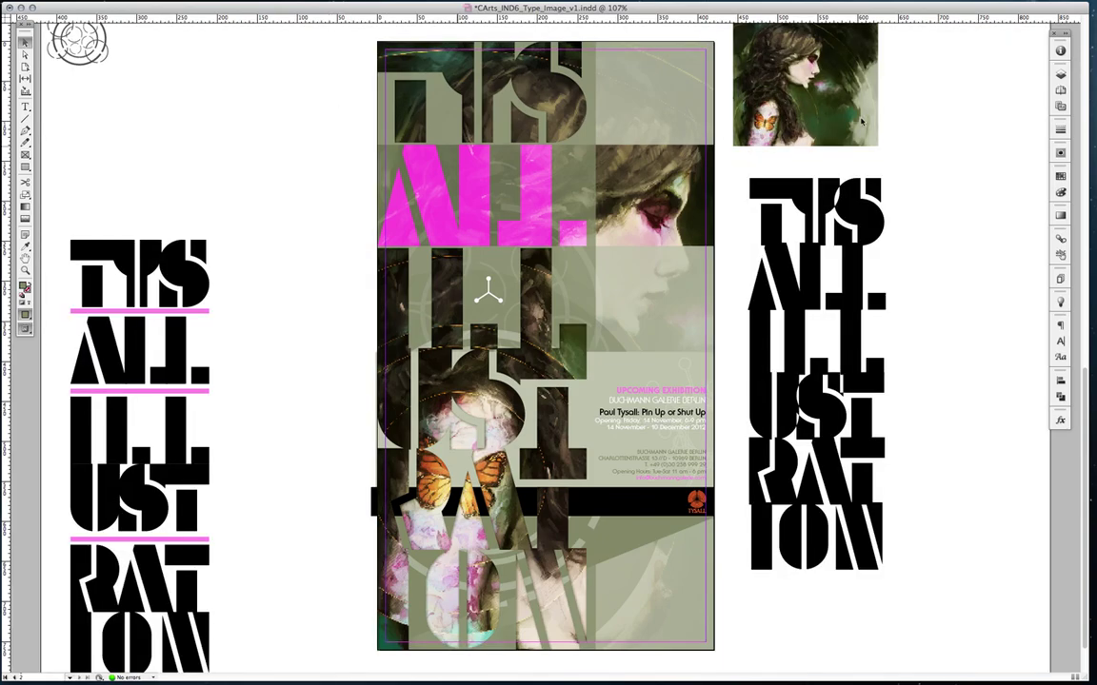
scroll(974, 296, "down", 1)
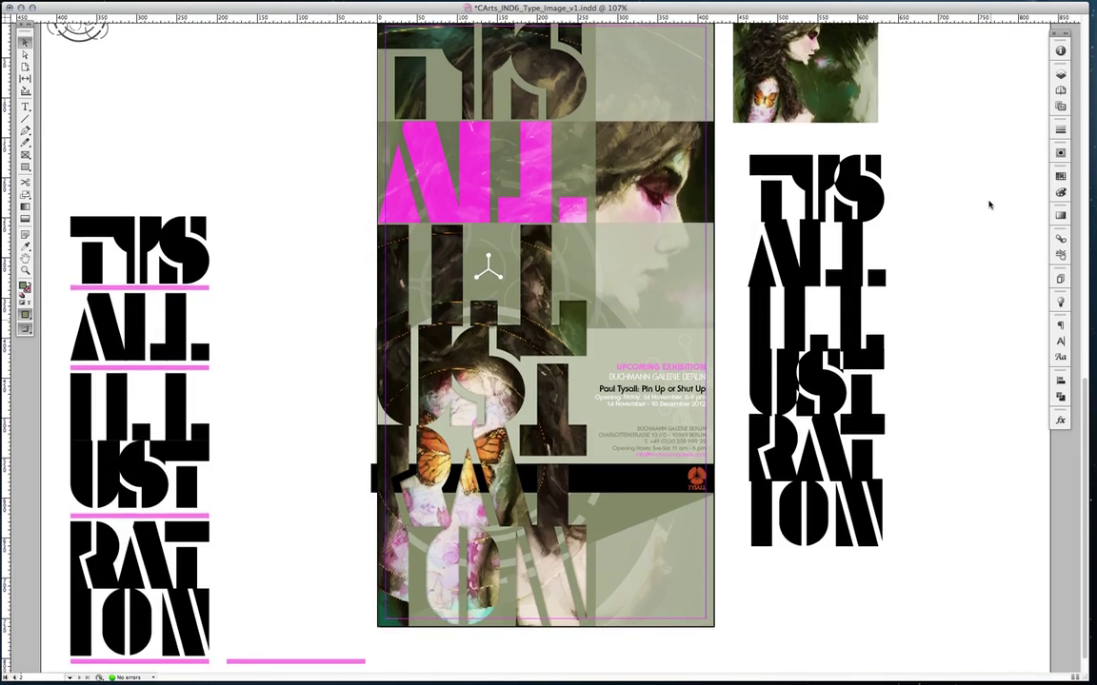
left_click_drag(984, 108, 983, 168)
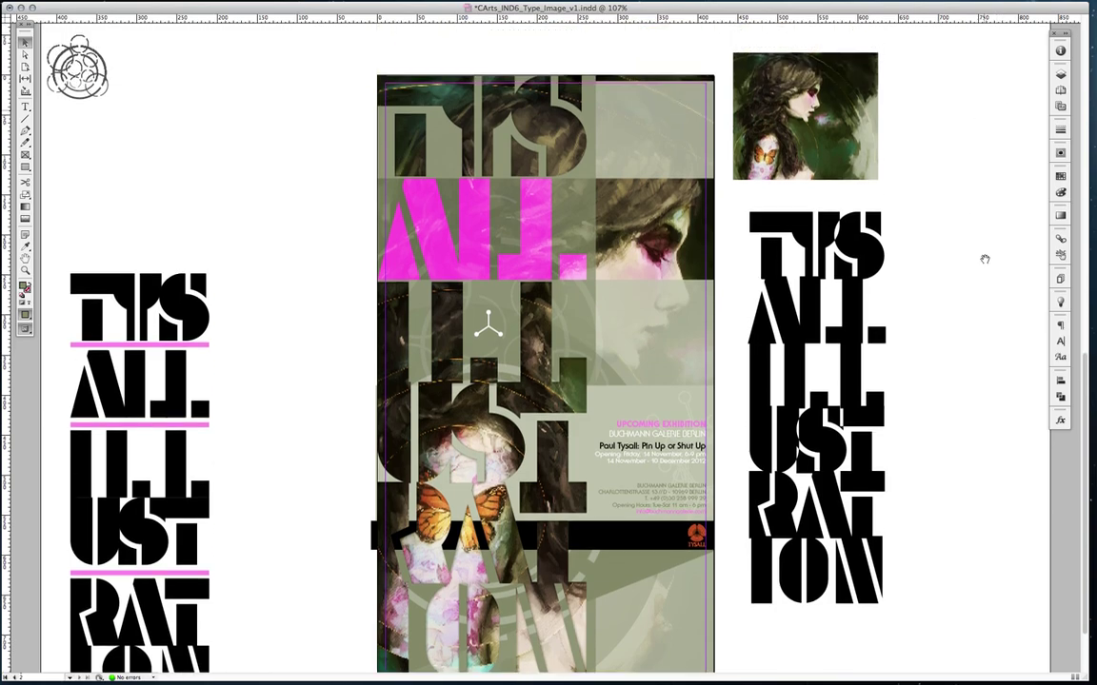
left_click_drag(988, 260, 993, 237)
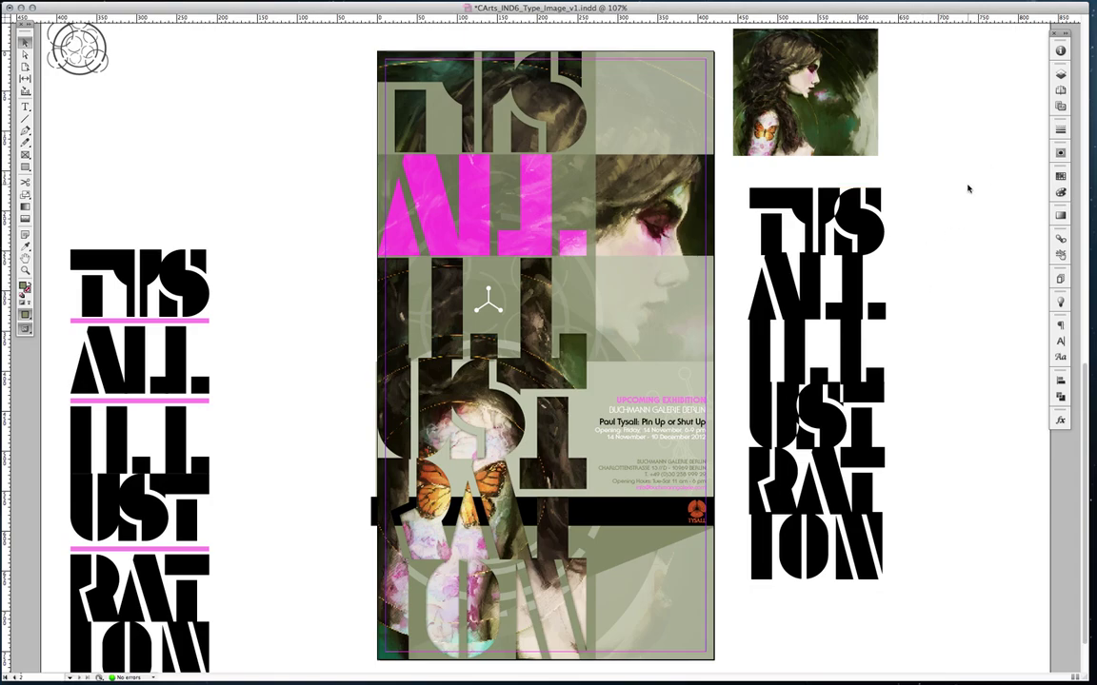
Try selecting all the text in the black stacked headline to the right of the poster for outlining.
key("super+space")
left_click_drag(959, 155, 727, 611)
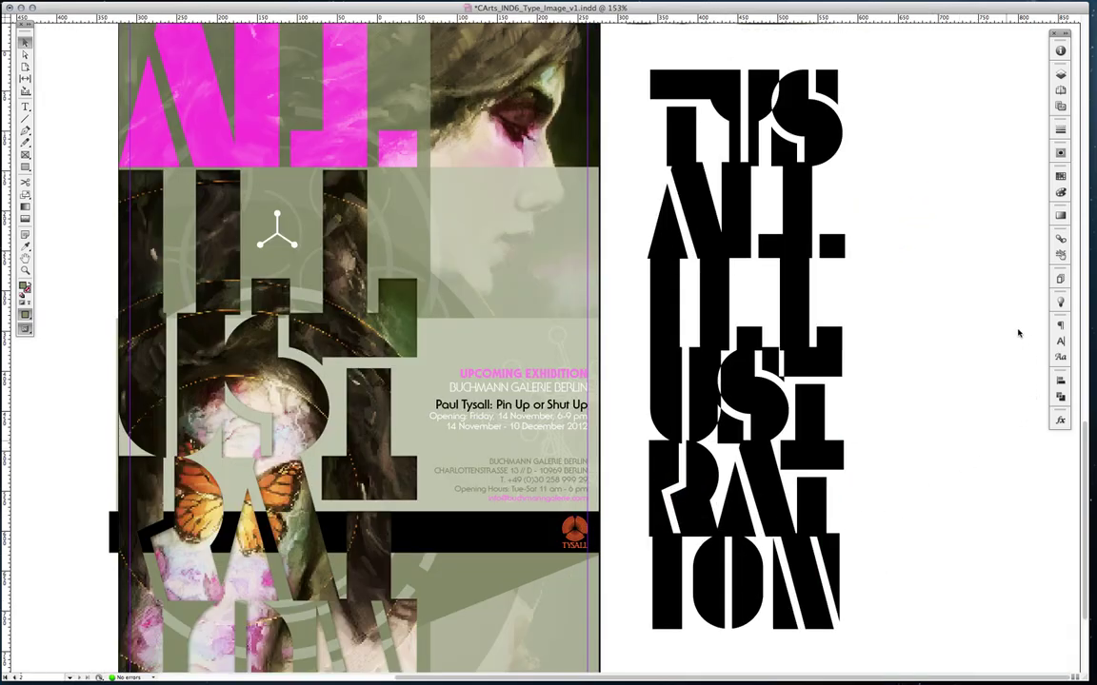
key("space")
left_click_drag(982, 365, 957, 323)
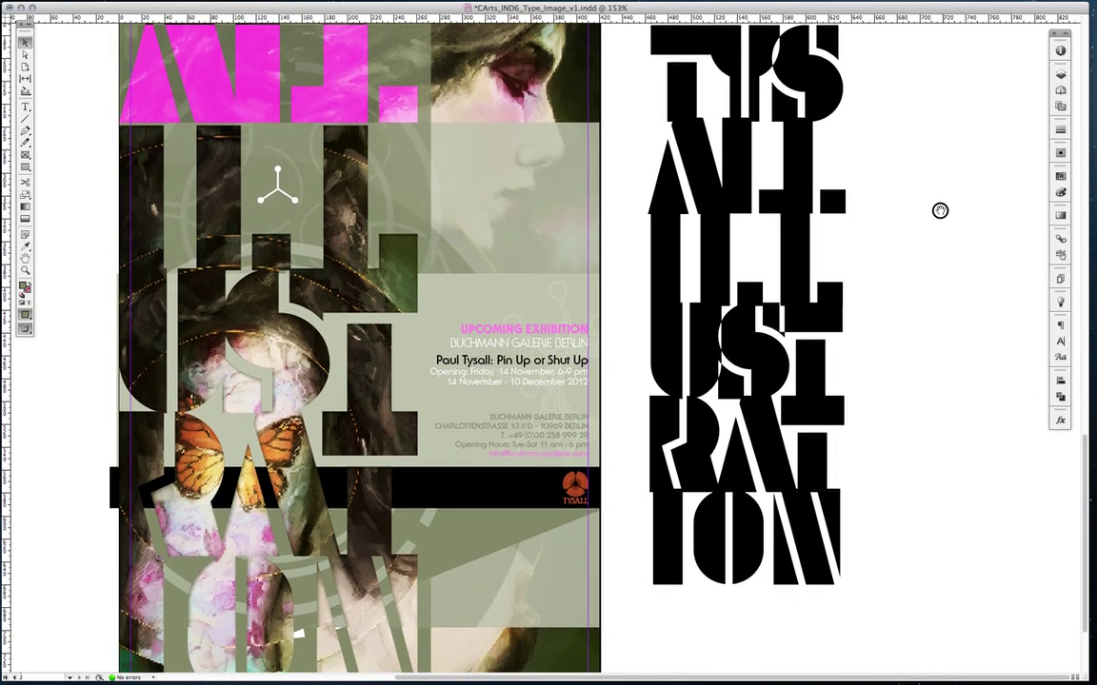
scroll(937, 224, "up", 3)
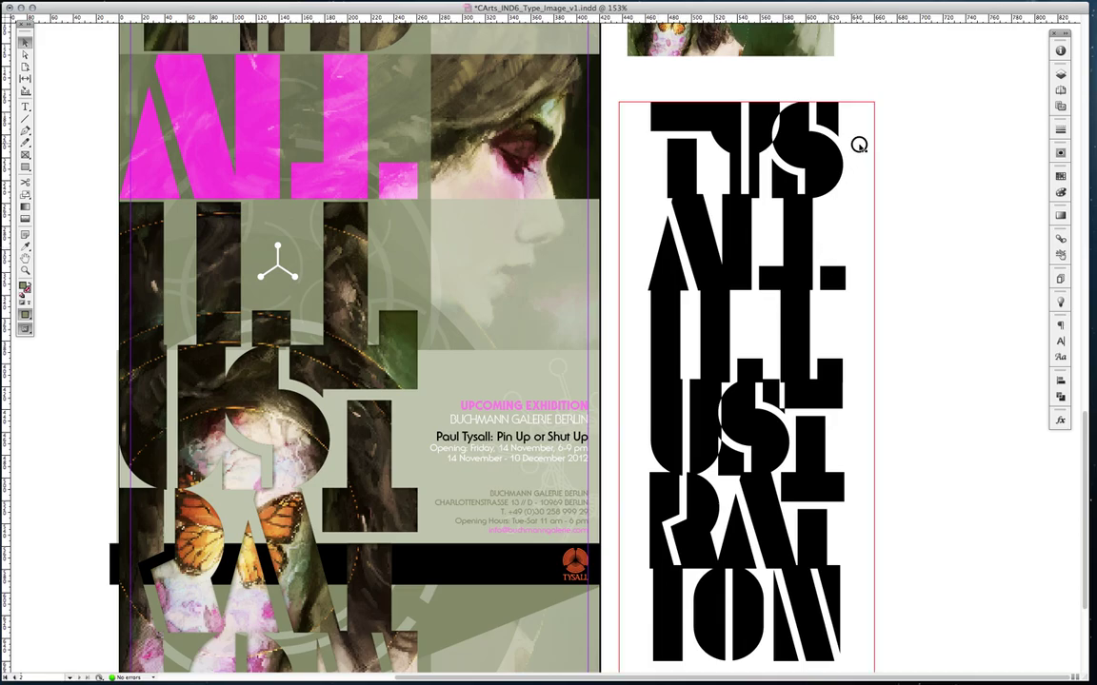
double_click(855, 143)
key("super+a")
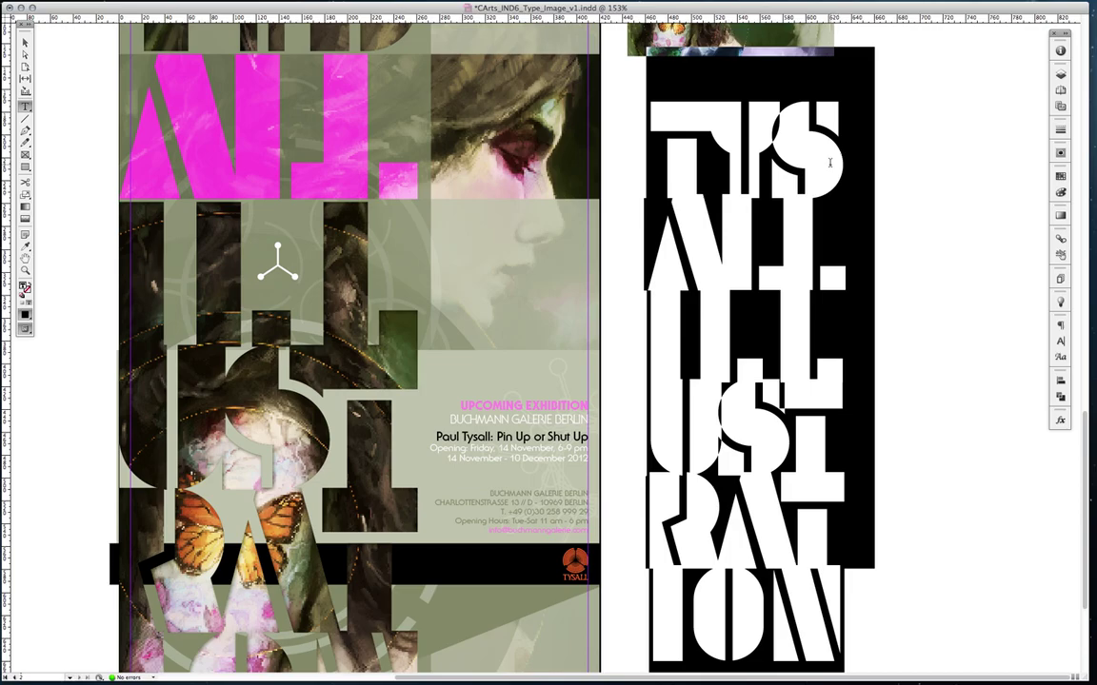
key("shift+super+o")
left_click(761, 126)
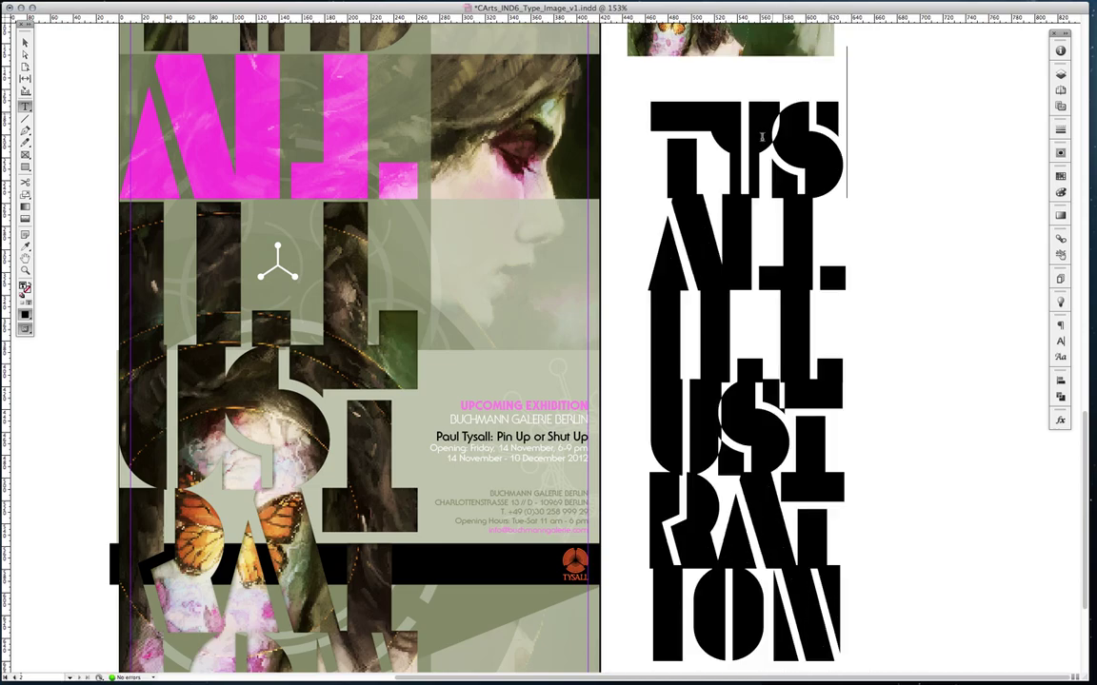
Convert only the top line, TYS, of the stacked headline to outlines.
left_click_drag(756, 146, 646, 126)
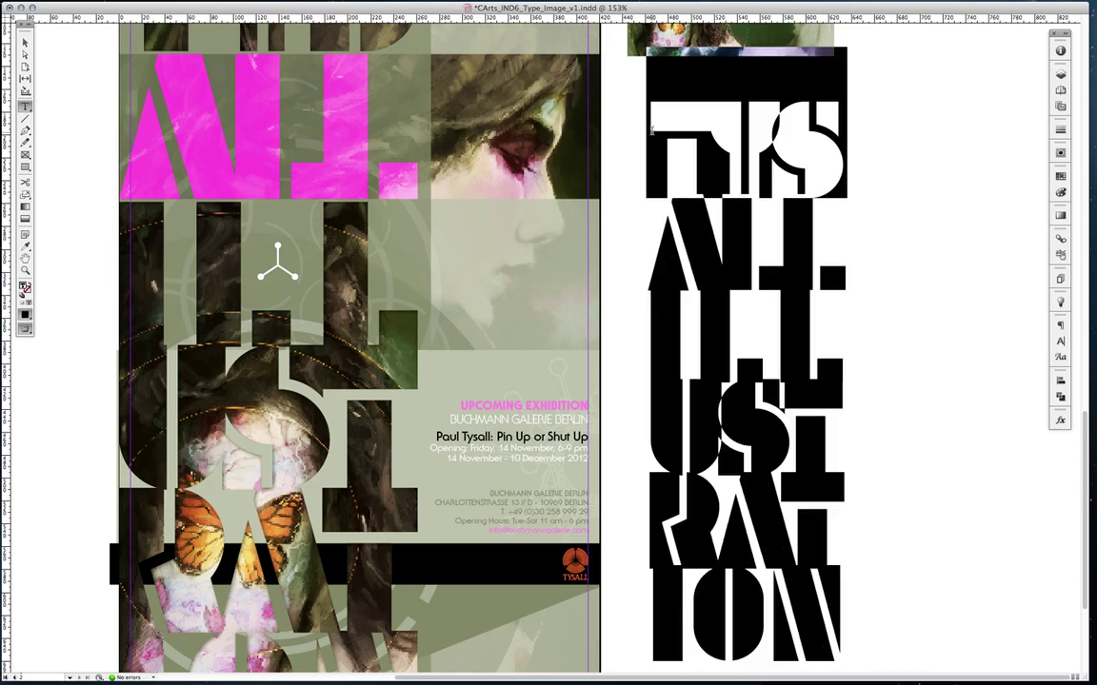
key("super")
key("super+shift+o")
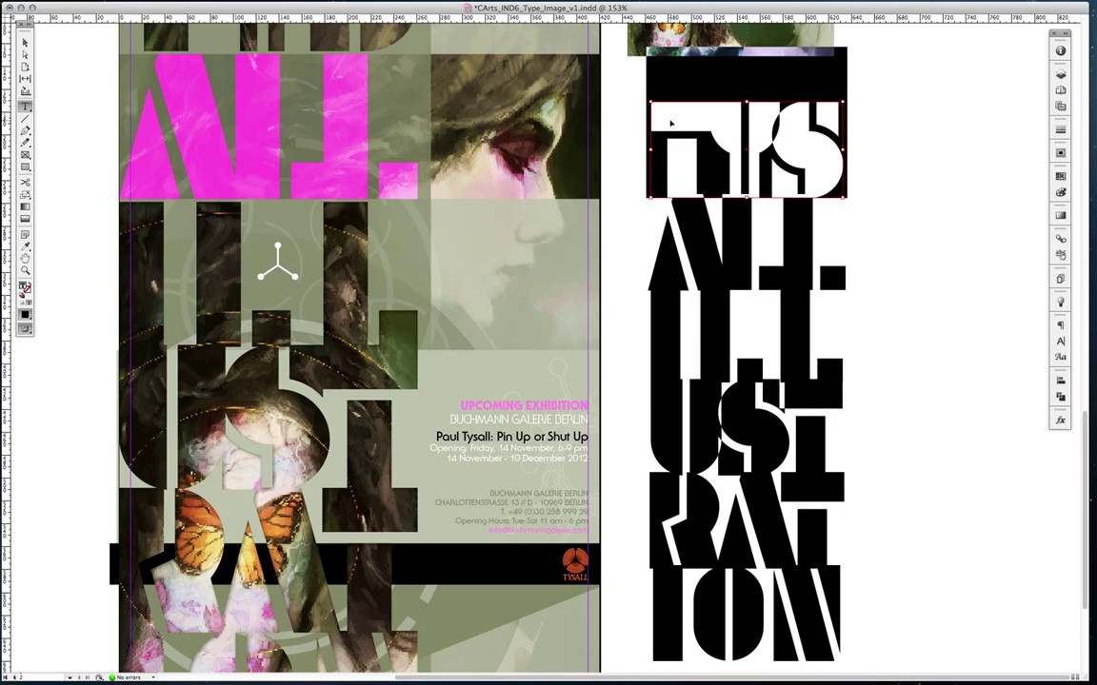
key("super+shift+a")
left_click(26, 41)
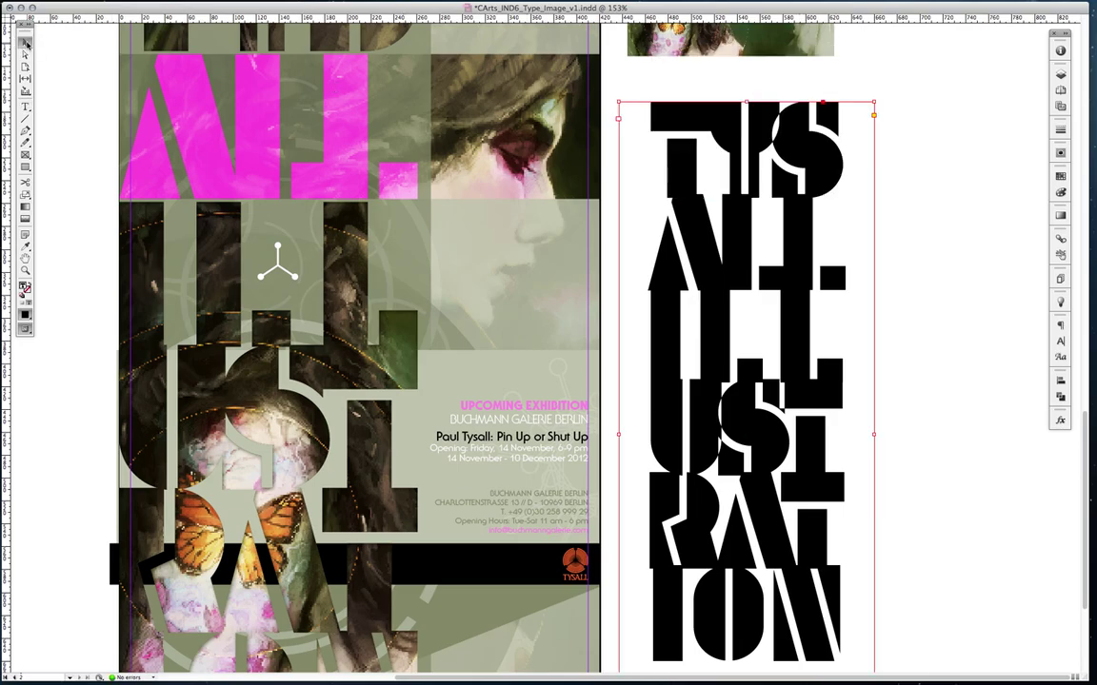
Inspect the anchor points of the outlined TYS letters and undo the outline conversion.
left_click_drag(938, 69, 800, 214)
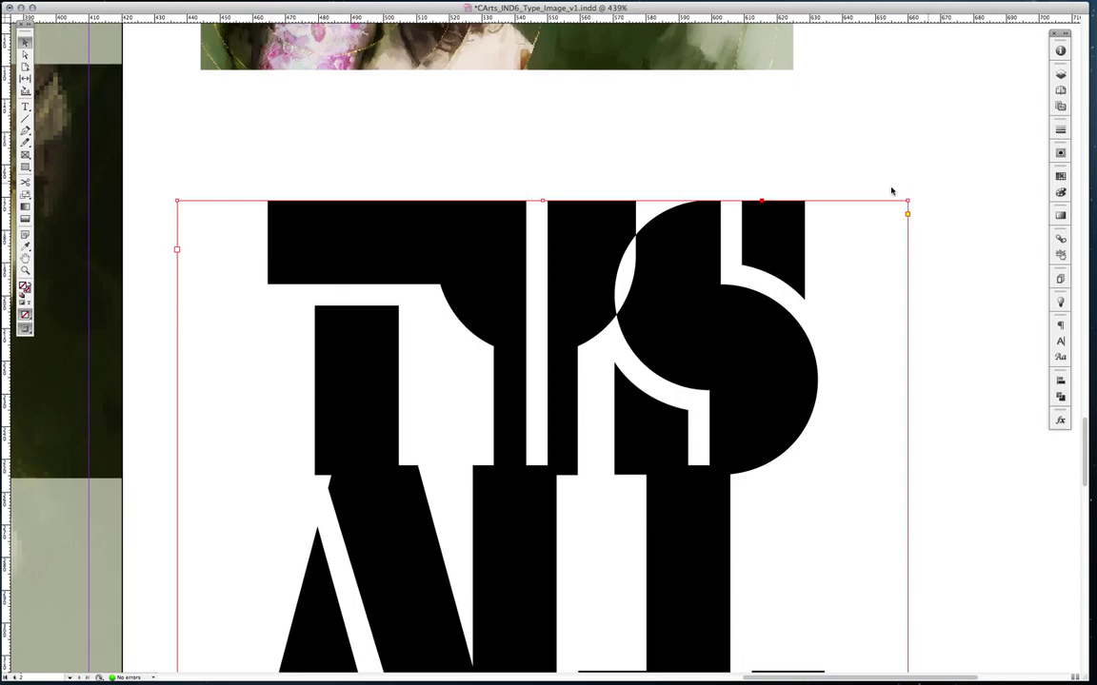
key("a")
left_click(726, 128)
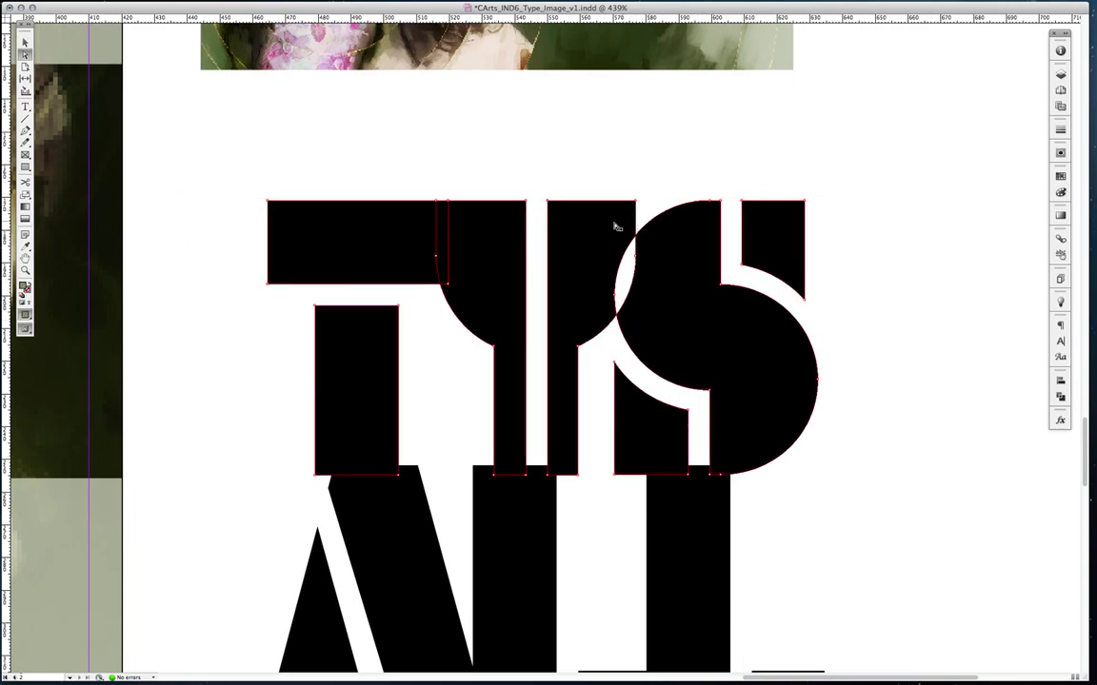
left_click(672, 268)
key("super+z")
key("super+z")
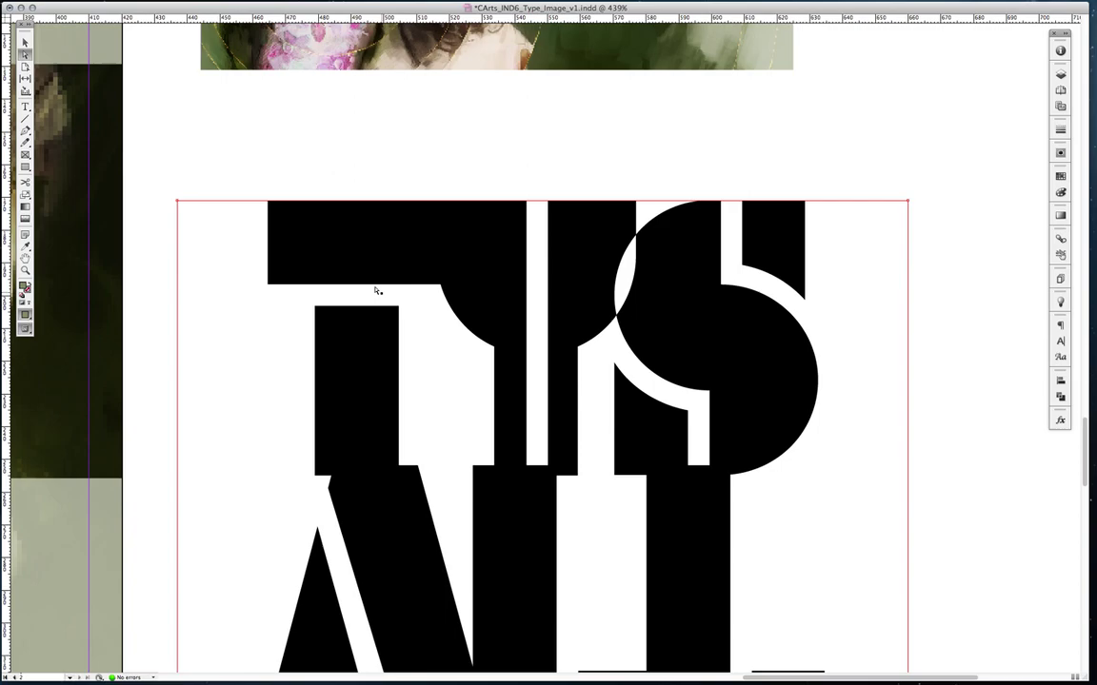
left_click(207, 117)
key("v")
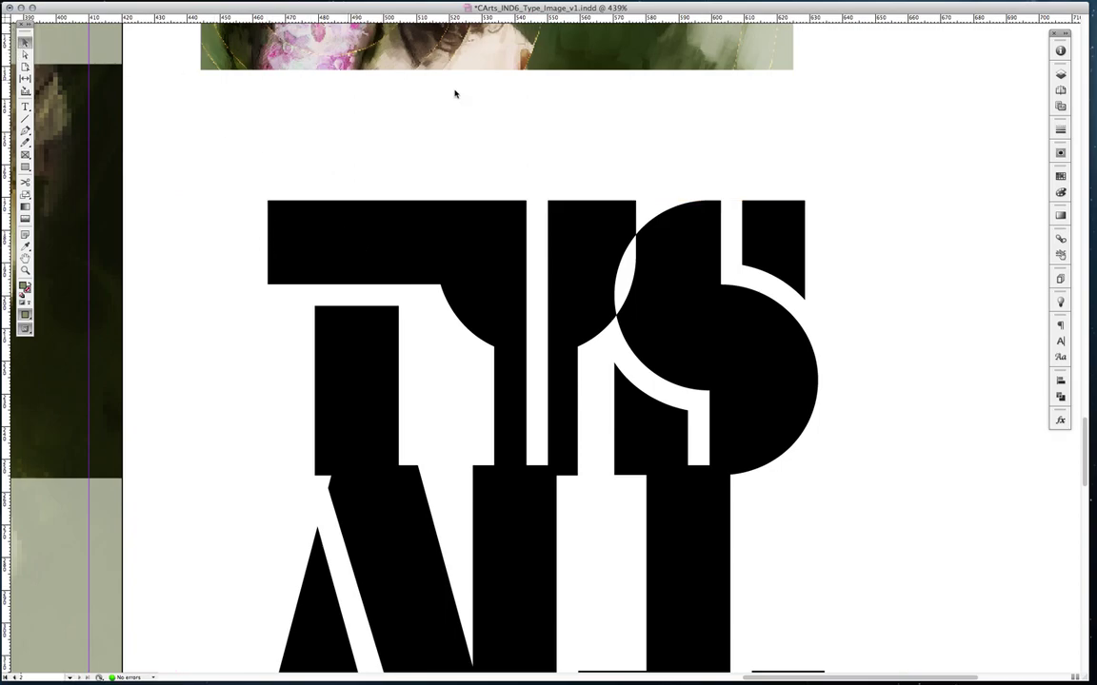
Move the stacked headline's text frame away from the poster to the right edge of the pasteboard.
key("super+alt+2")
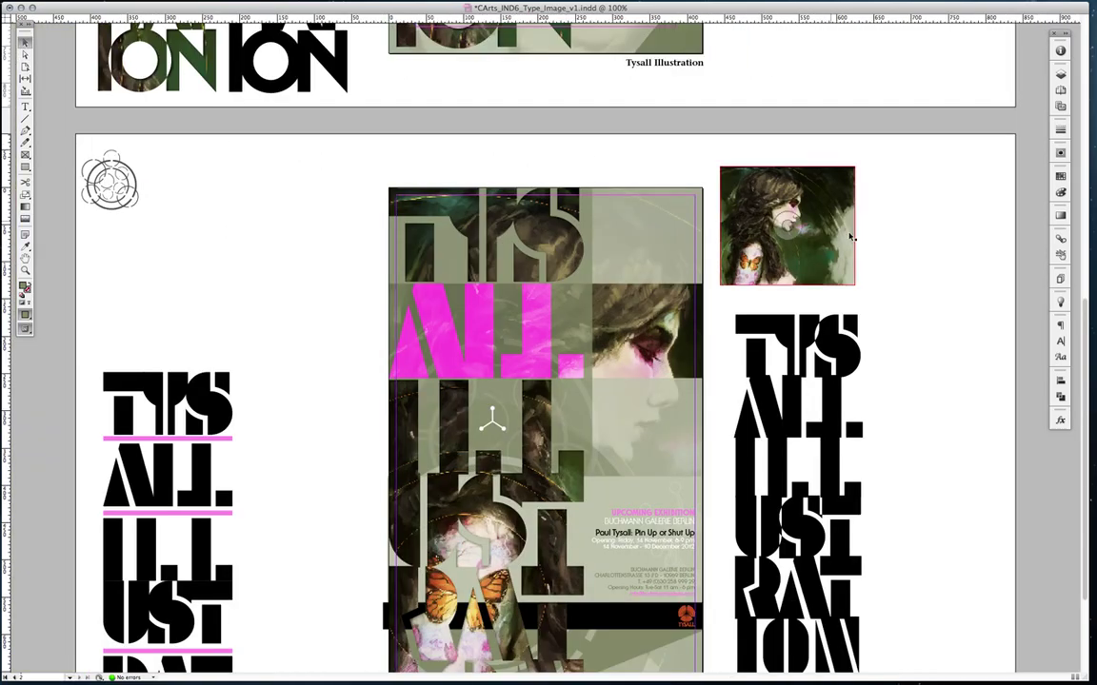
left_click_drag(958, 426, 916, 343)
left_click(816, 249)
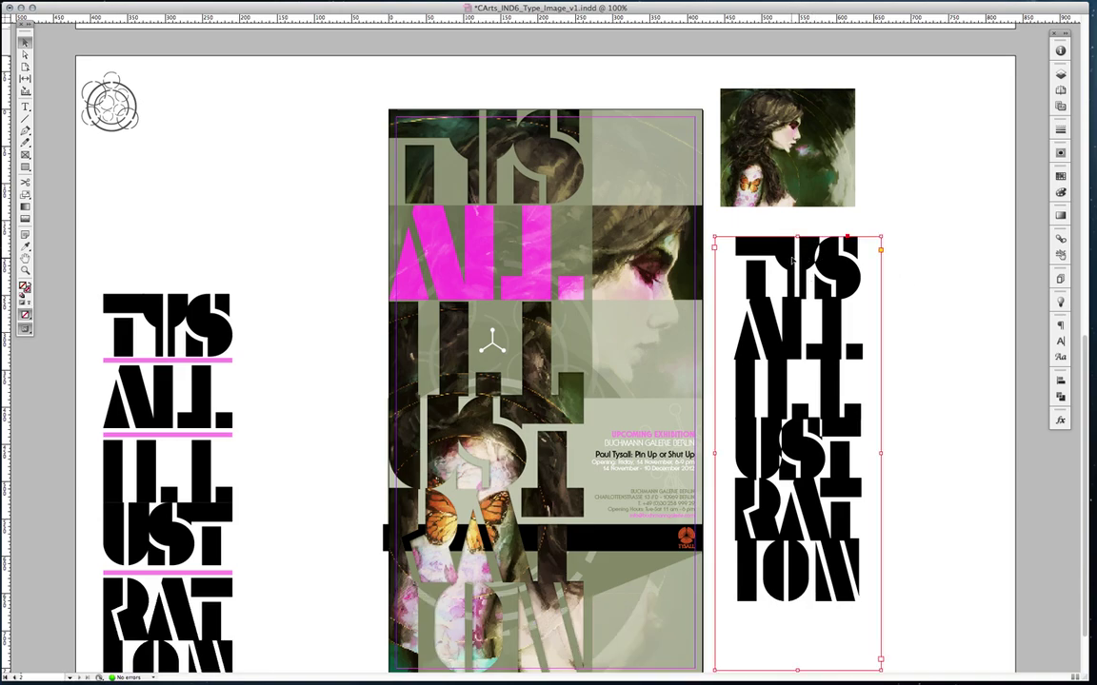
left_click_drag(804, 257, 949, 265)
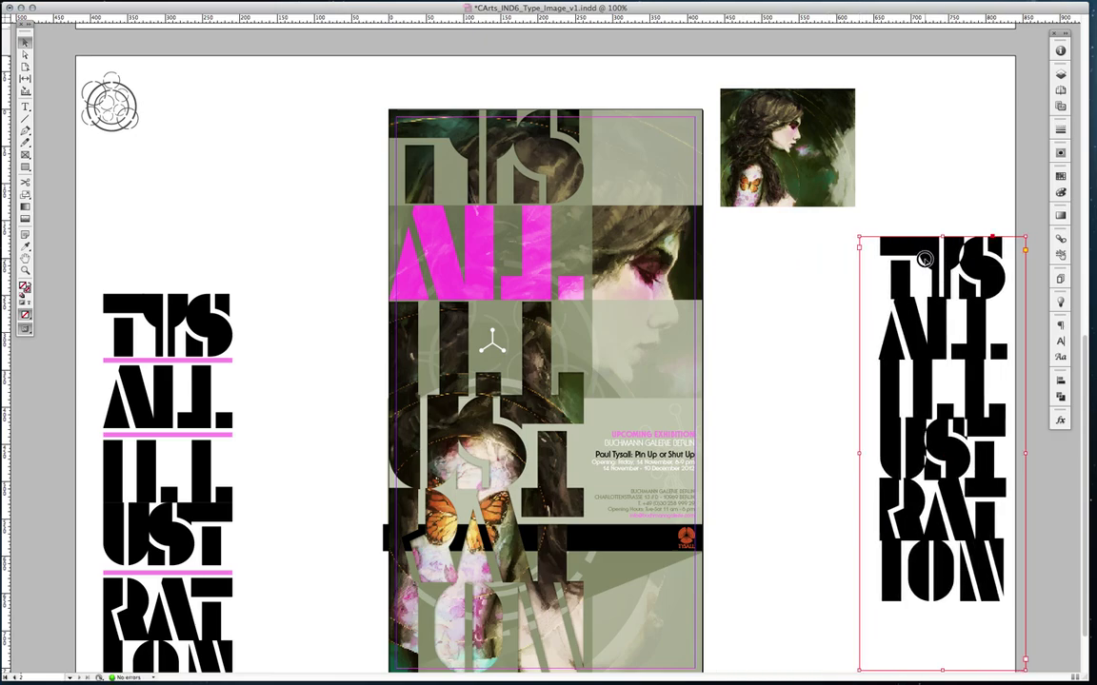
Cut the letter T from the start of the stacked headline's first line.
double_click(883, 277)
left_click(920, 267)
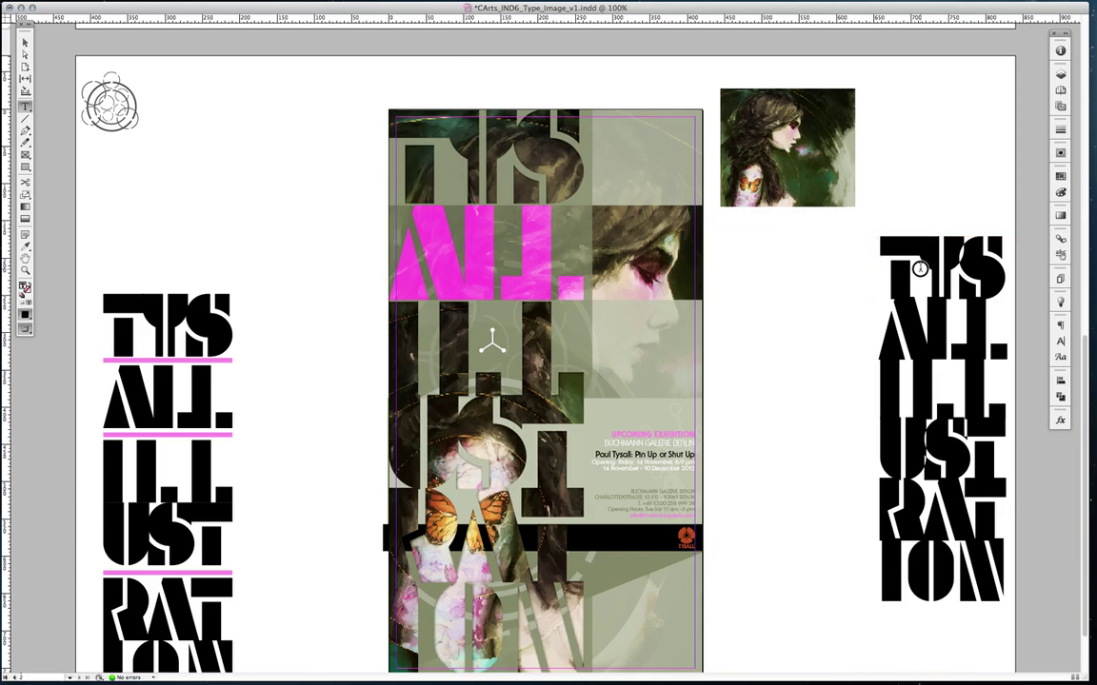
key("shift+Left")
key("super+x")
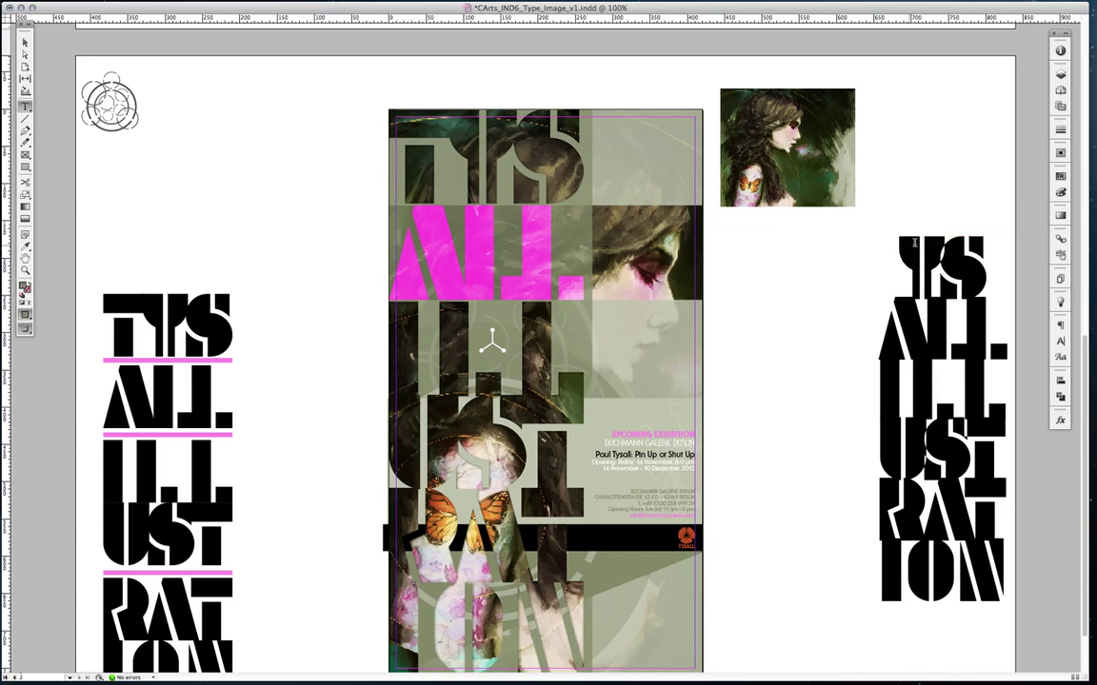
Paste the T as a separate letter between poster and headline, fit its frame to the content and convert it to outlines.
left_click(23, 43)
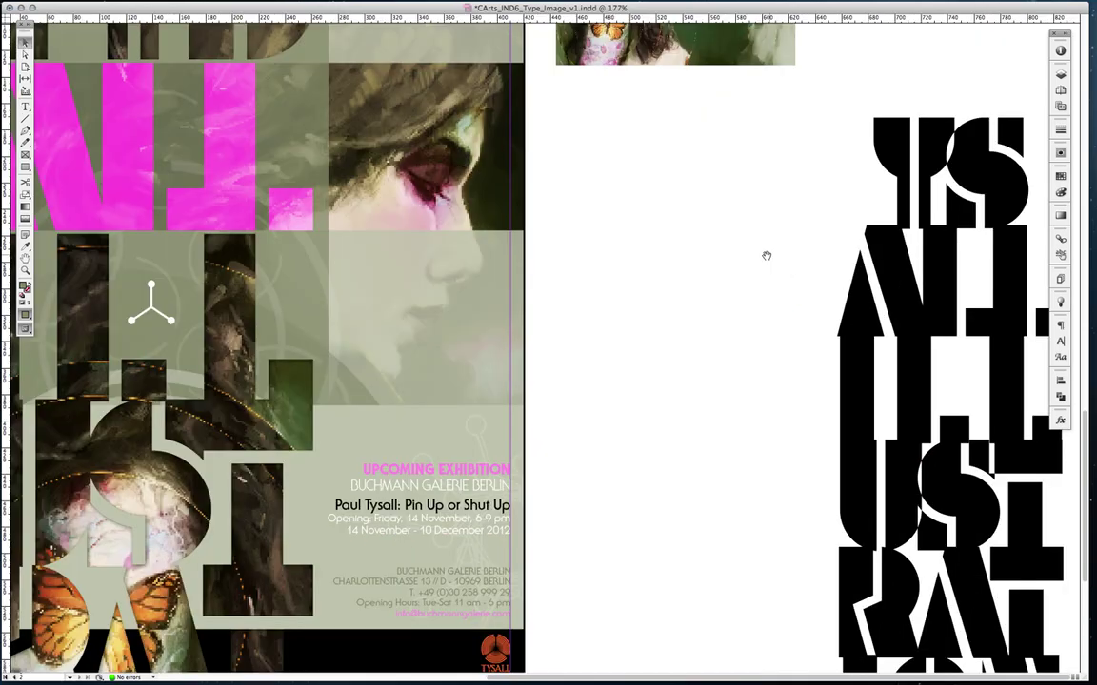
left_click_drag(766, 255, 752, 277)
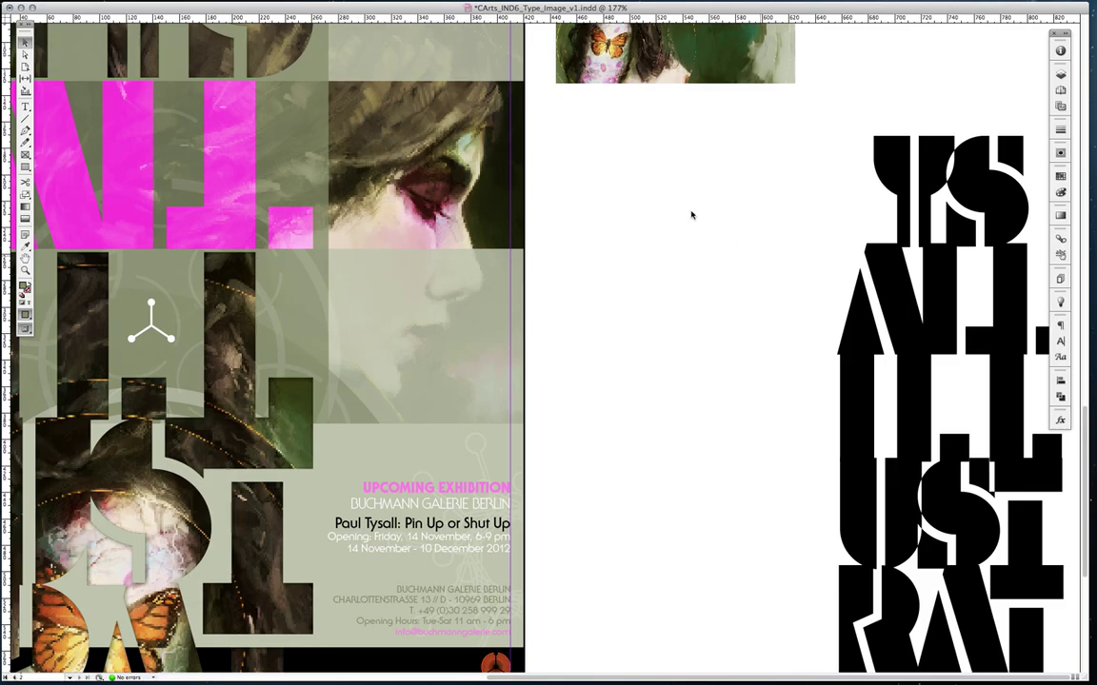
left_click_drag(554, 242, 704, 226)
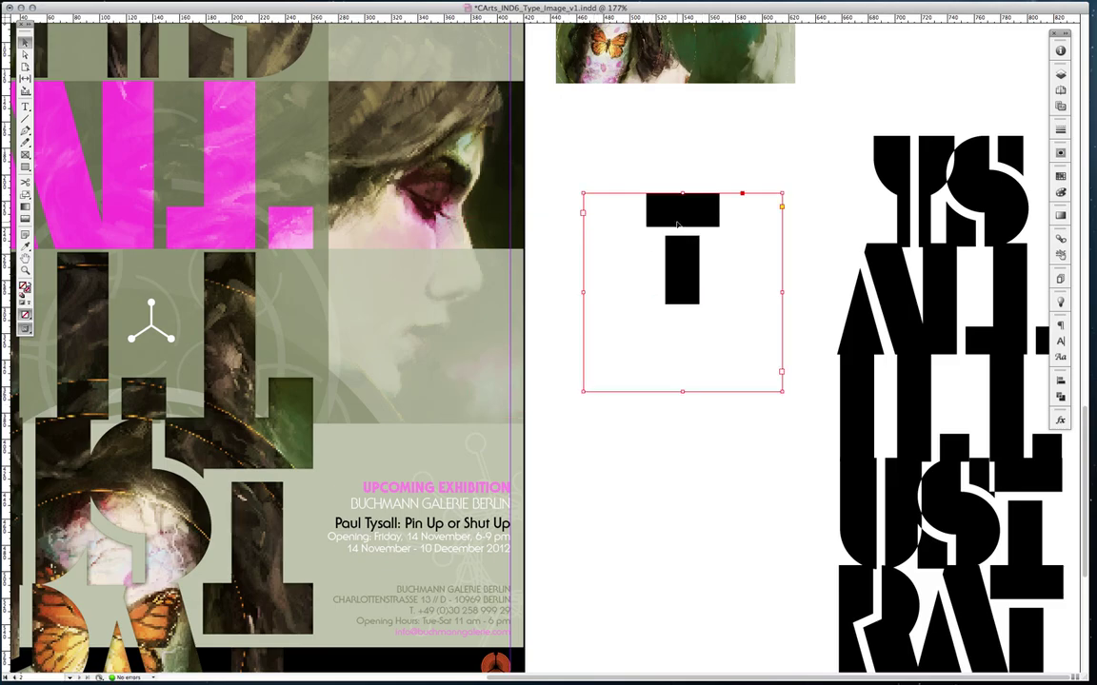
key("super+alt+c")
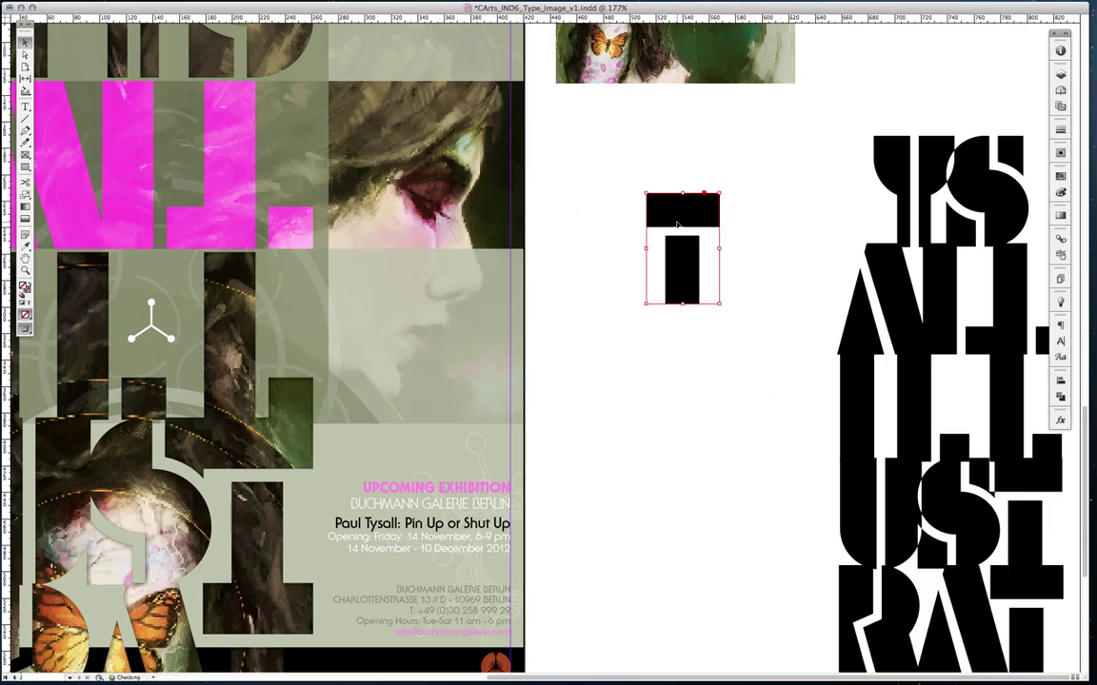
left_click(775, 166)
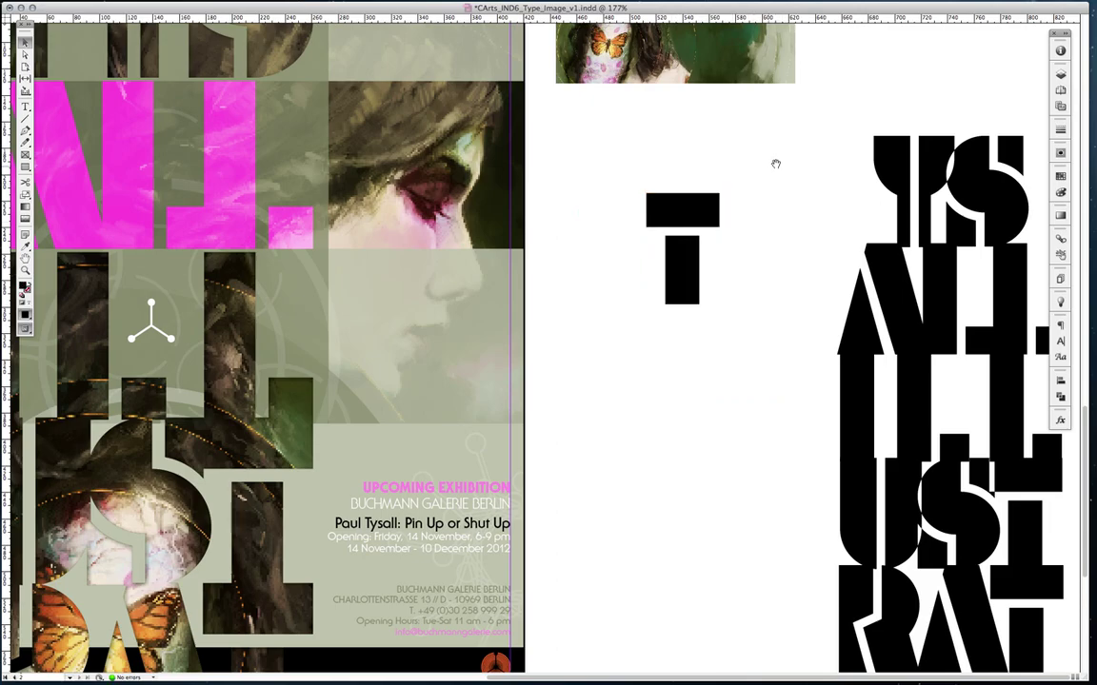
Copy the portrait image out of its frame and paste it into the outlined T.
scroll(757, 268, "up", 4)
left_click_drag(797, 95, 480, 481)
left_click_drag(609, 276, 703, 379)
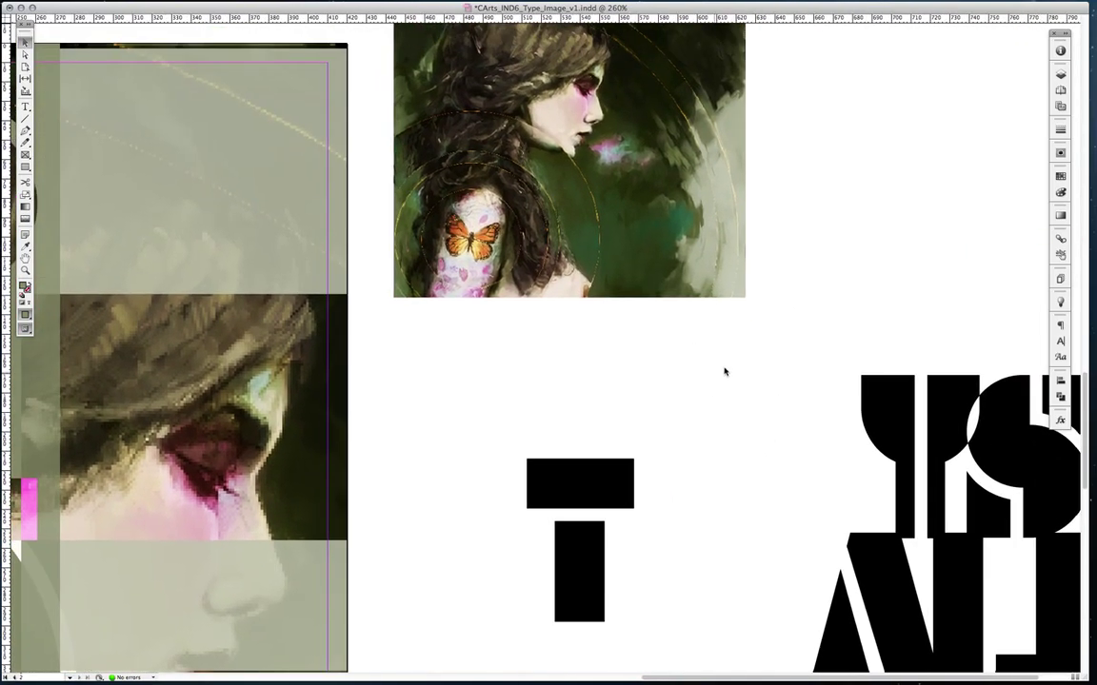
left_click(727, 326)
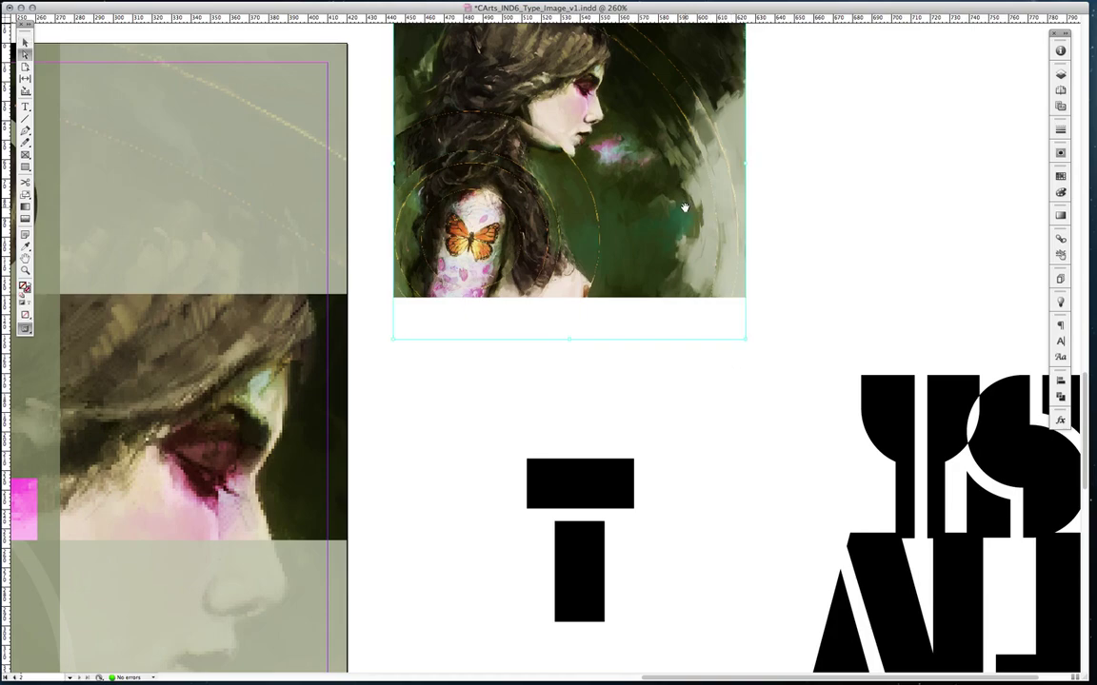
left_click(595, 495)
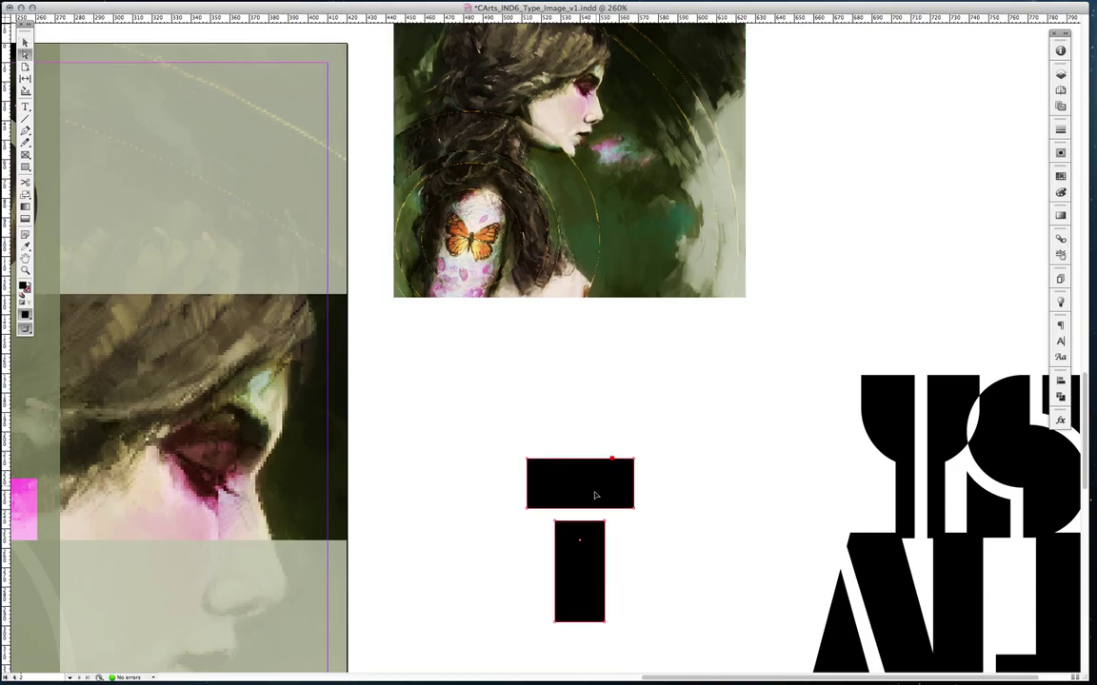
key("alt+super+v")
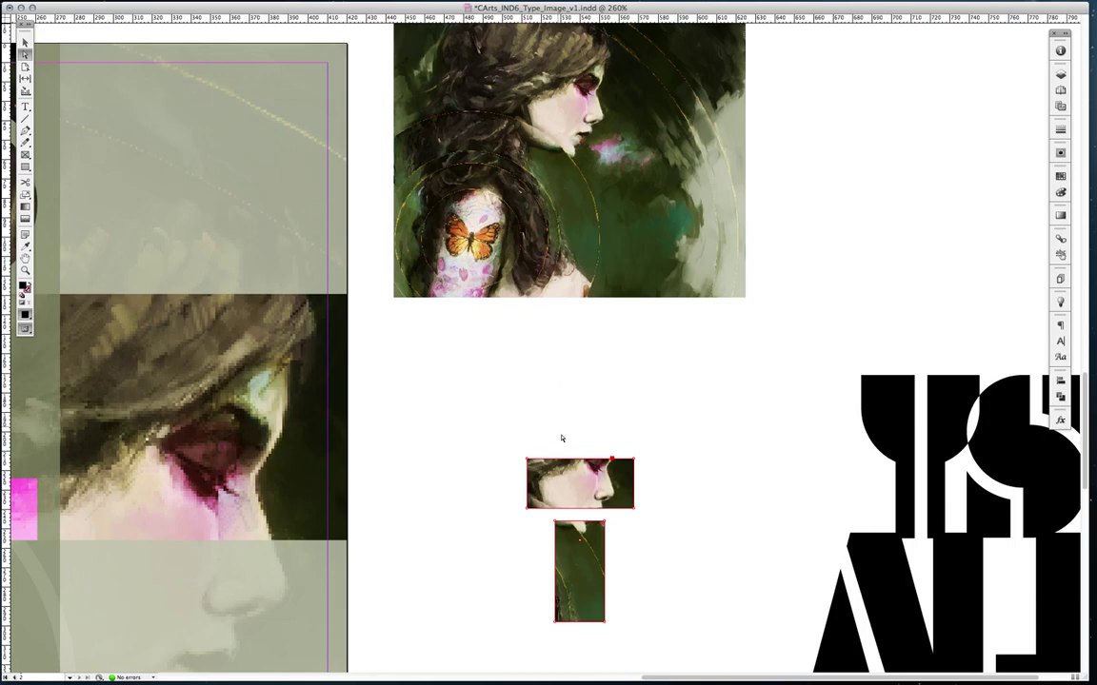
Shift the portrait inside the T so the eye sits in the crossbar, and delete the image from the letter.
left_click(596, 484)
mouse_move(592, 482)
left_mouse_down()
mouse_move(558, 511)
mouse_move(595, 480)
left_mouse_up()
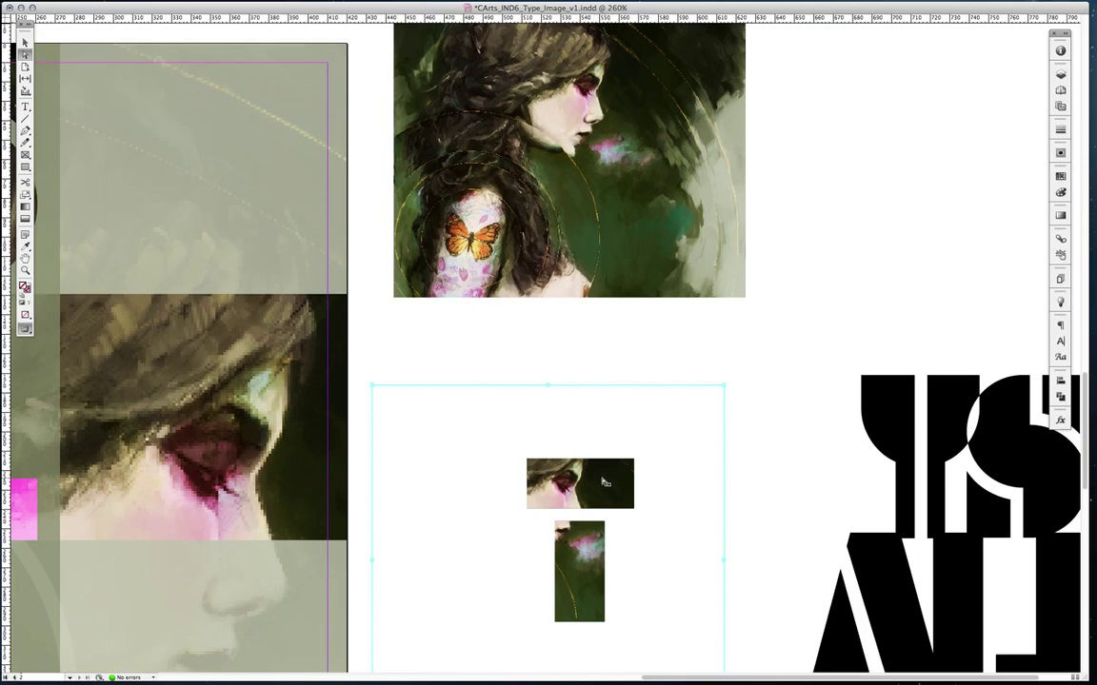
key("Delete")
left_click(25, 44)
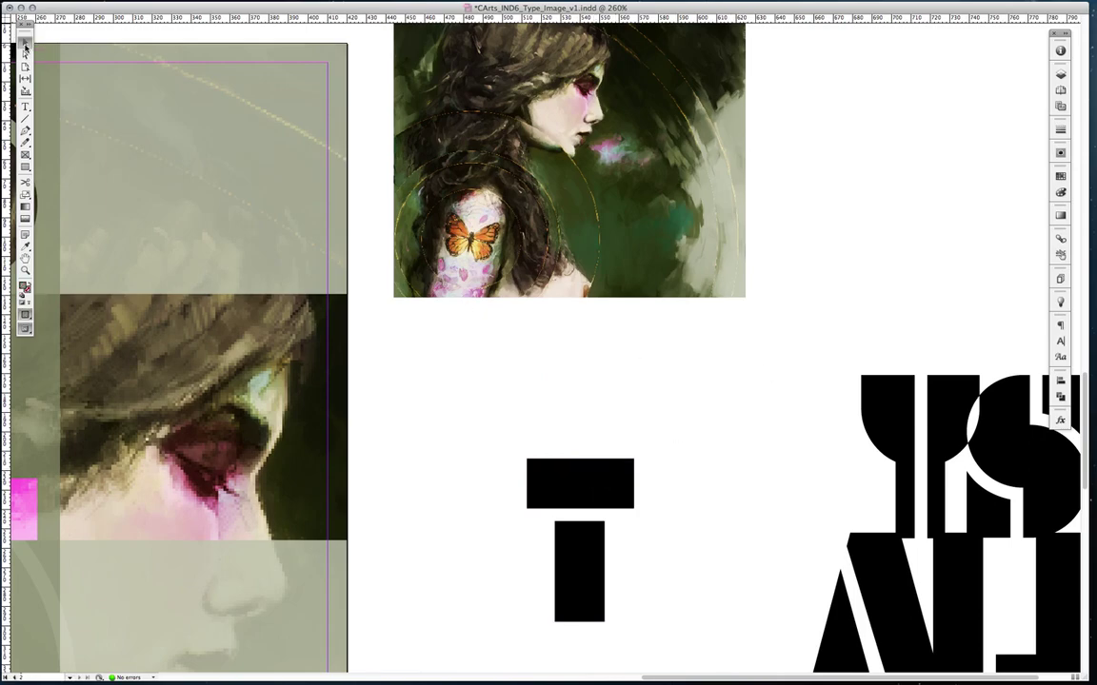
Fill the outlined T with the Portfolio - strong Pink swatch.
scroll(854, 403, "down", 4)
left_click_drag(829, 127, 318, 562)
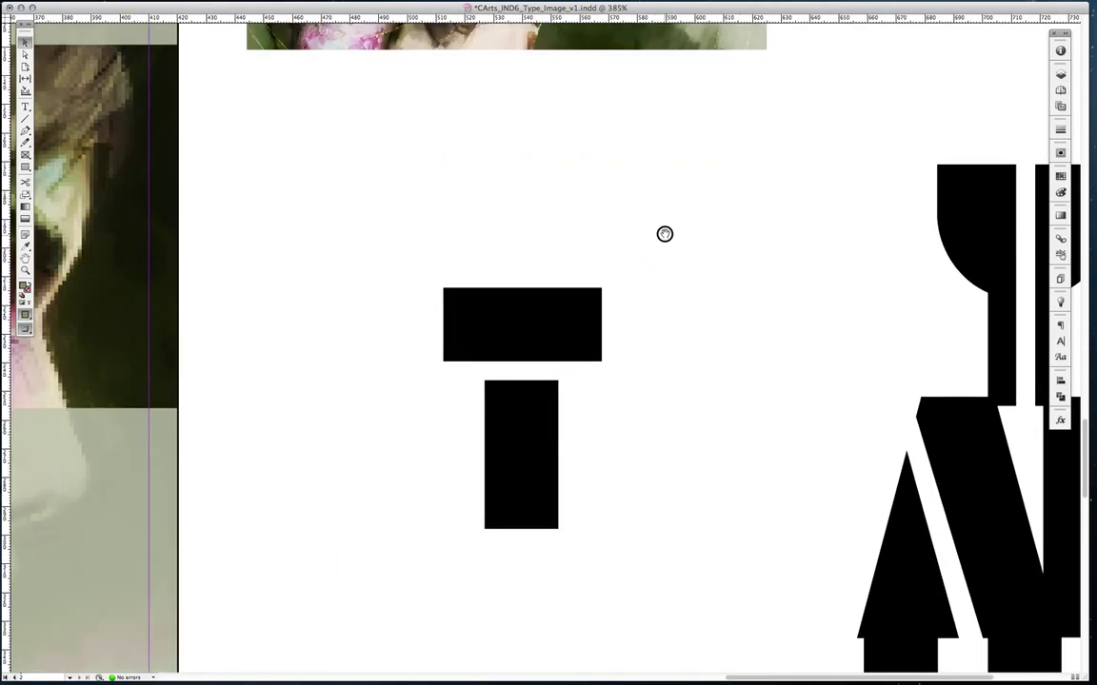
left_click(608, 277)
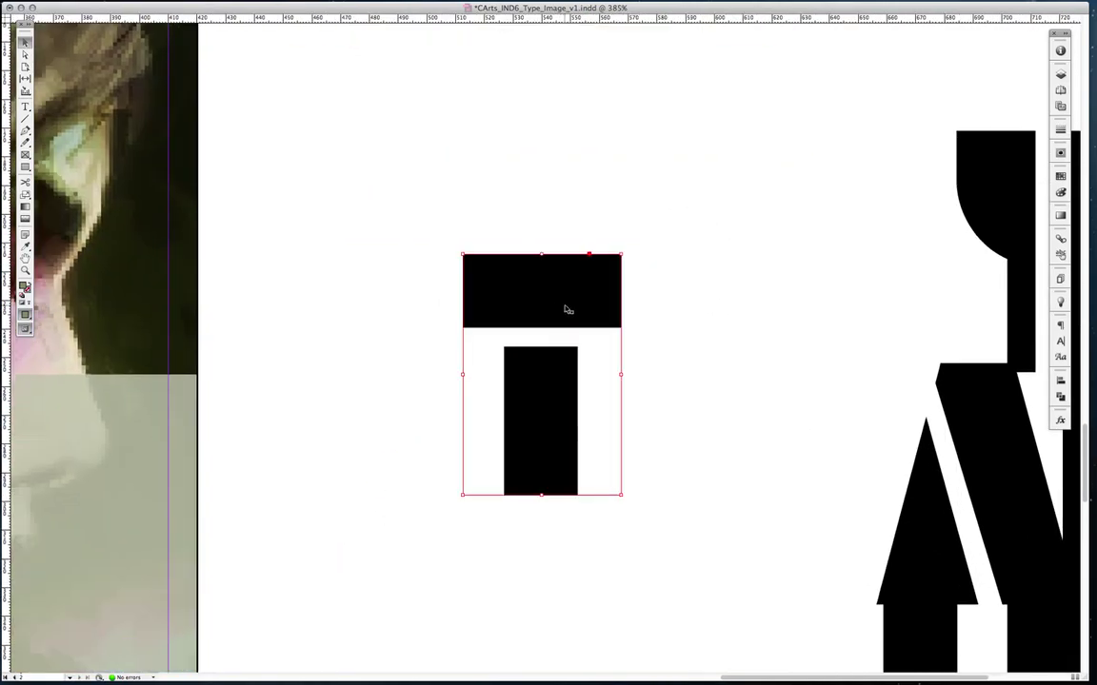
left_click(1059, 178)
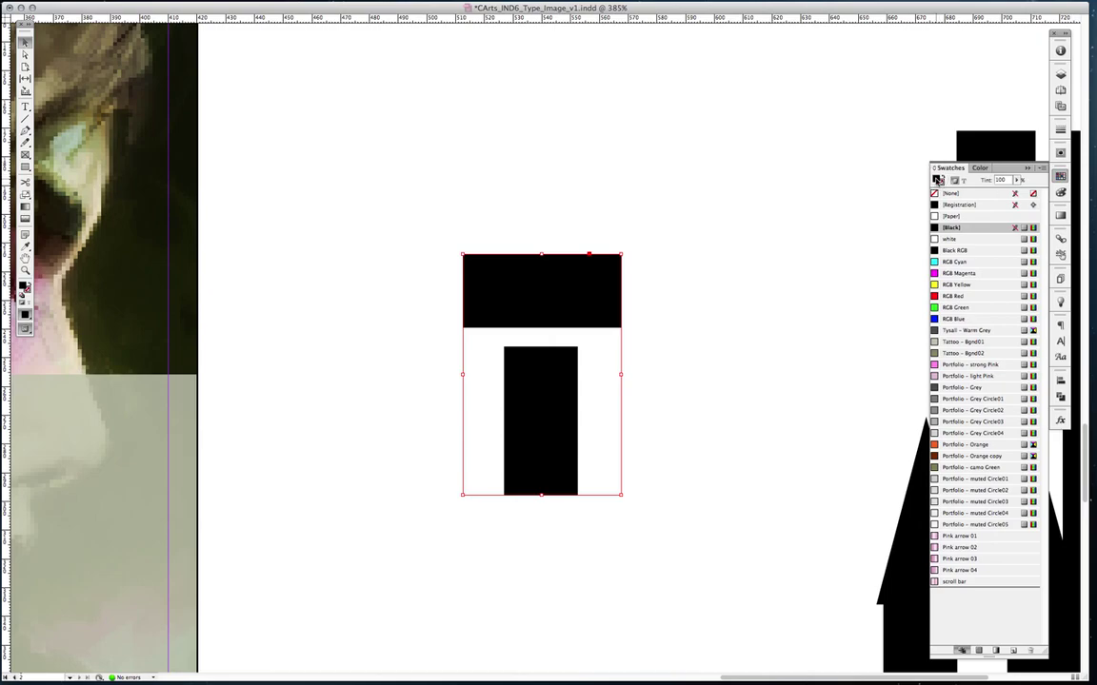
left_click(956, 274)
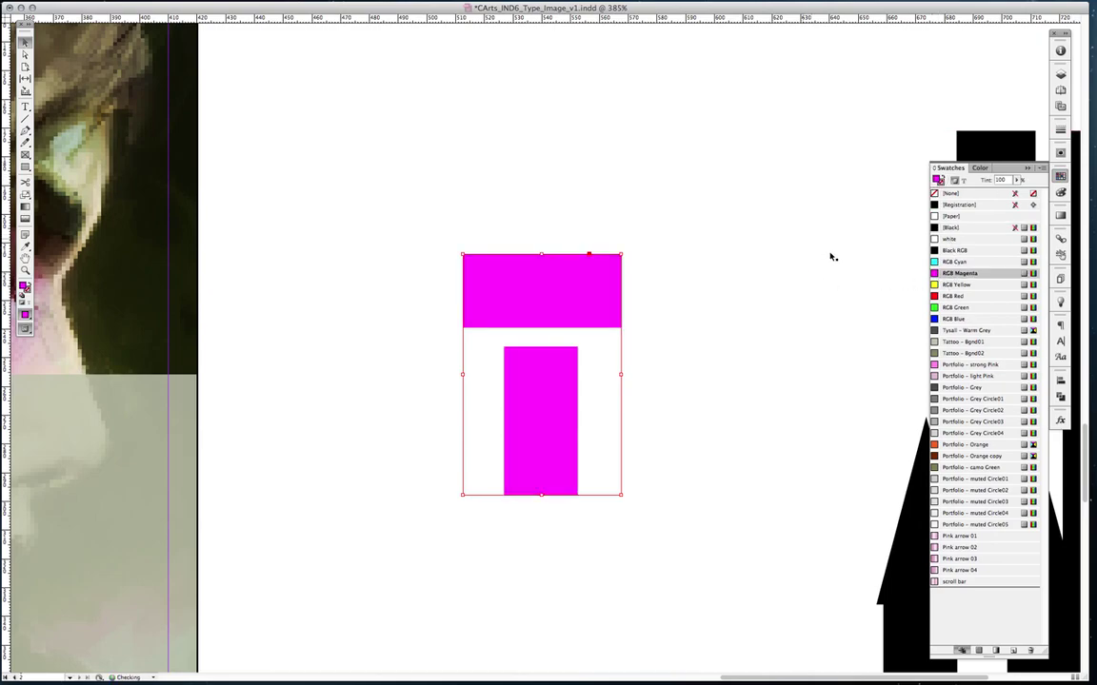
left_click(937, 366)
left_click(806, 188)
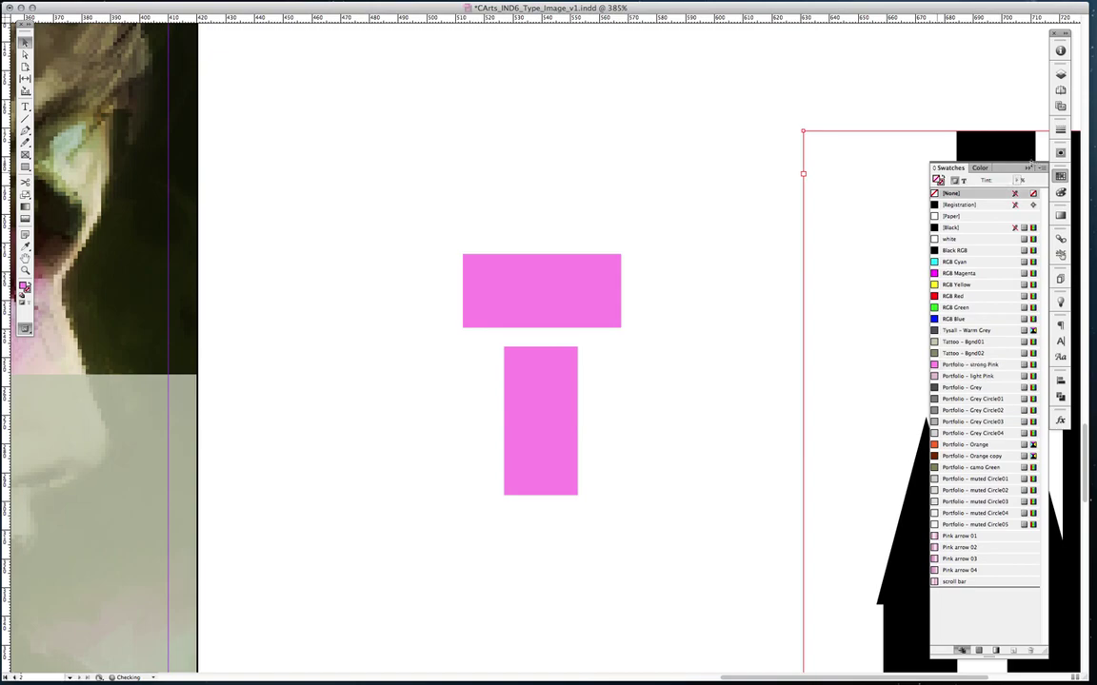
left_click(575, 179)
Show the poster in preview mode with Overprint Preview turned on and inspect its image-filled headline letters.
key("super+1")
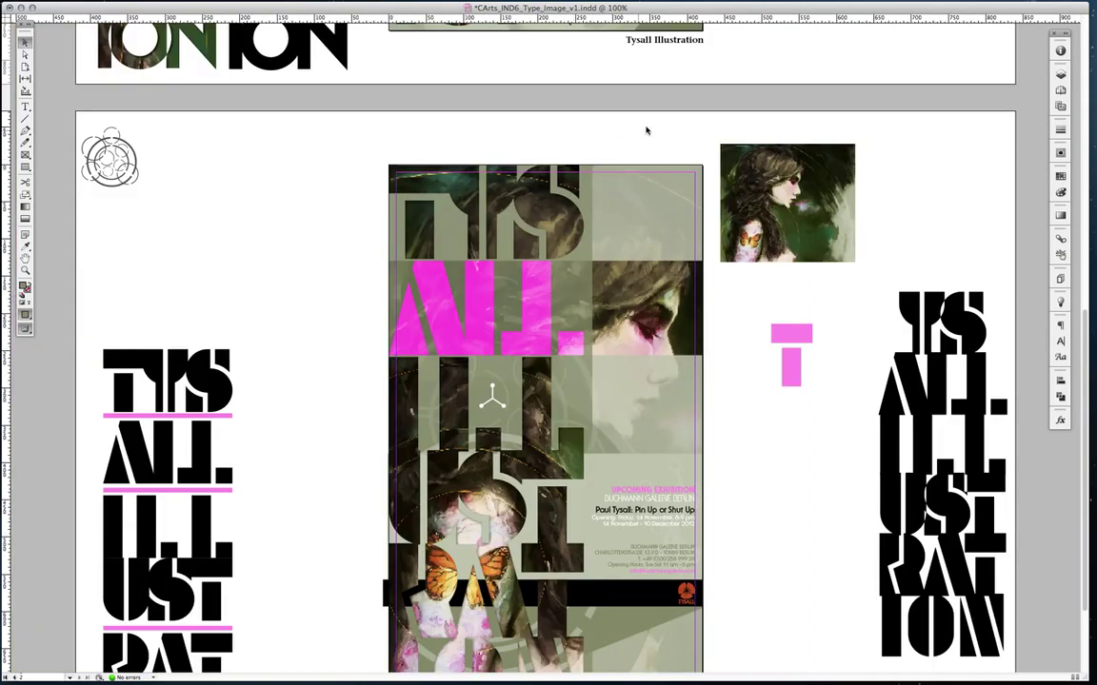
scroll(600, 119, "down", 1)
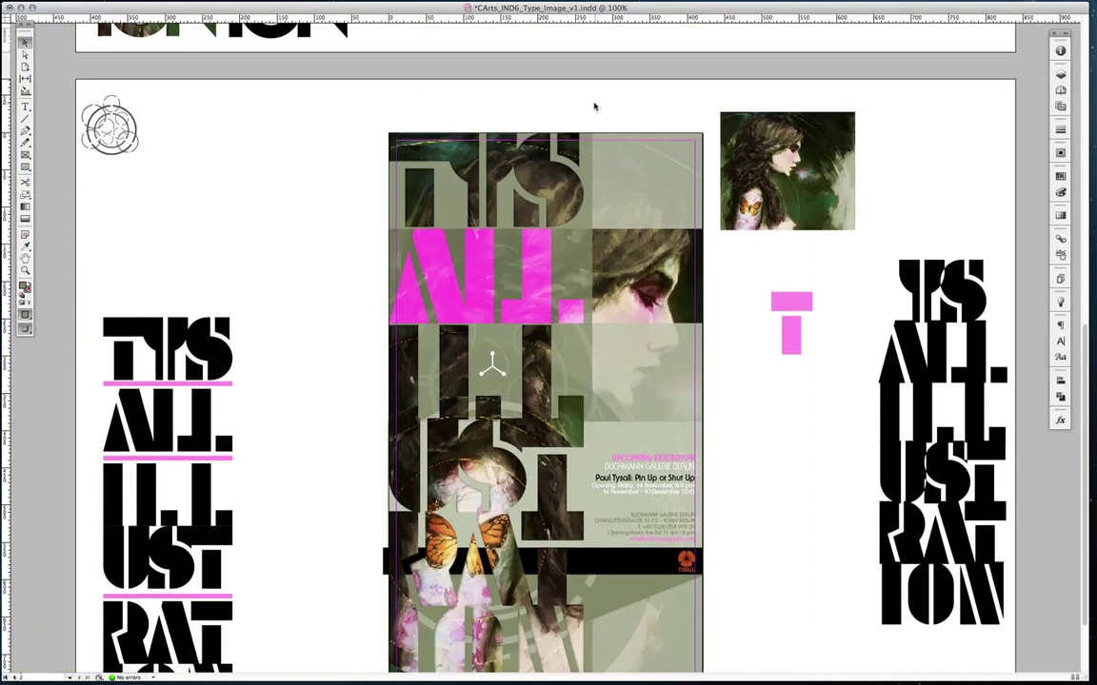
key("w")
left_click_drag(343, 110, 657, 405)
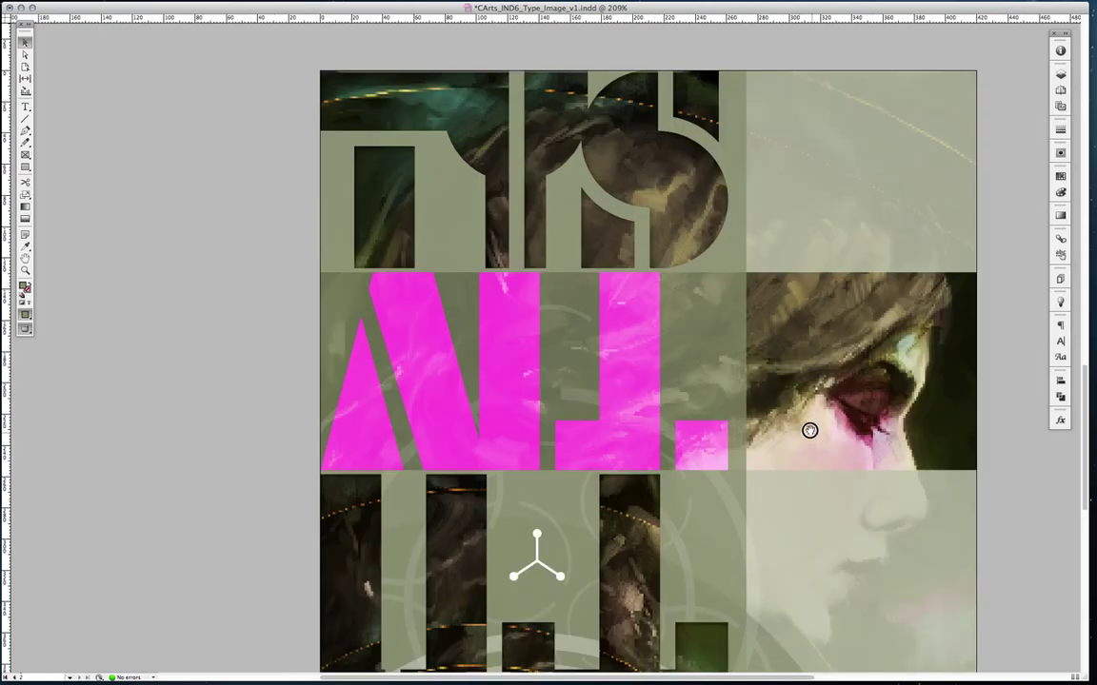
left_click_drag(810, 430, 768, 310)
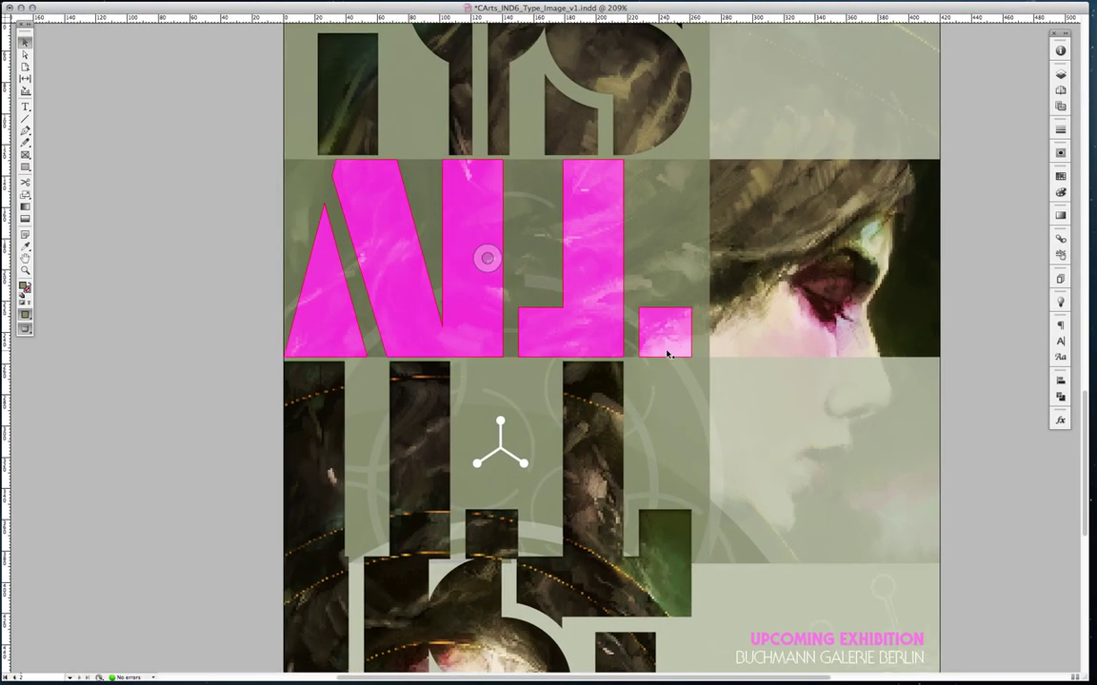
key("super+alt+shift+y")
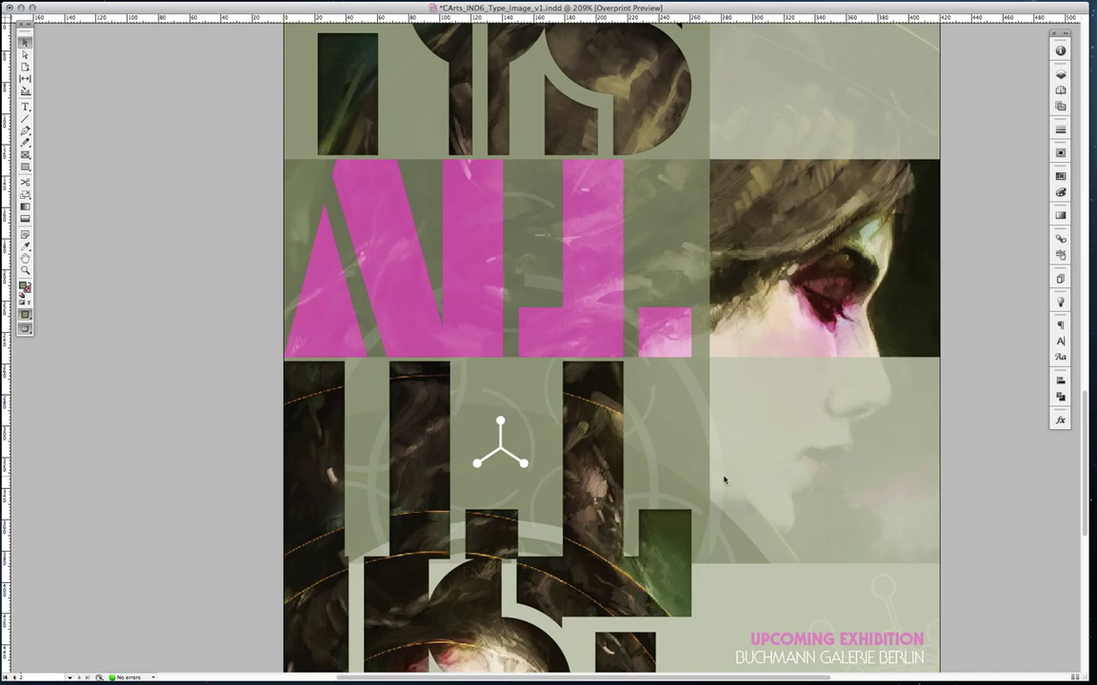
left_click(693, 90)
left_click(706, 105)
left_click_drag(804, 338, 477, 626)
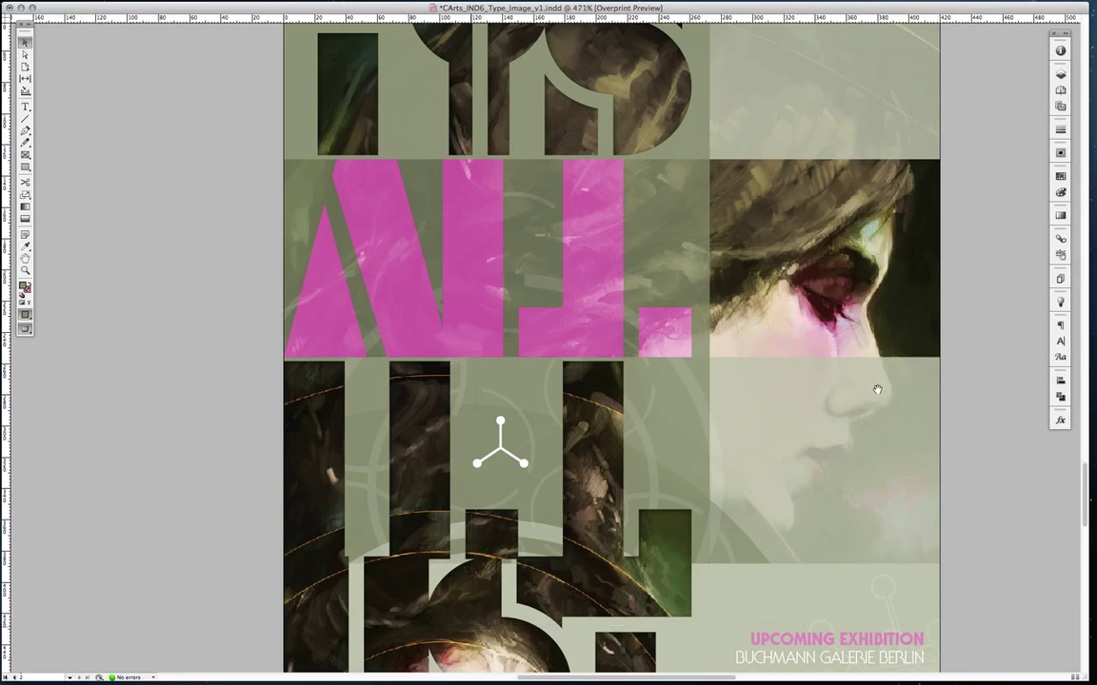
scroll(715, 377, "up", 3)
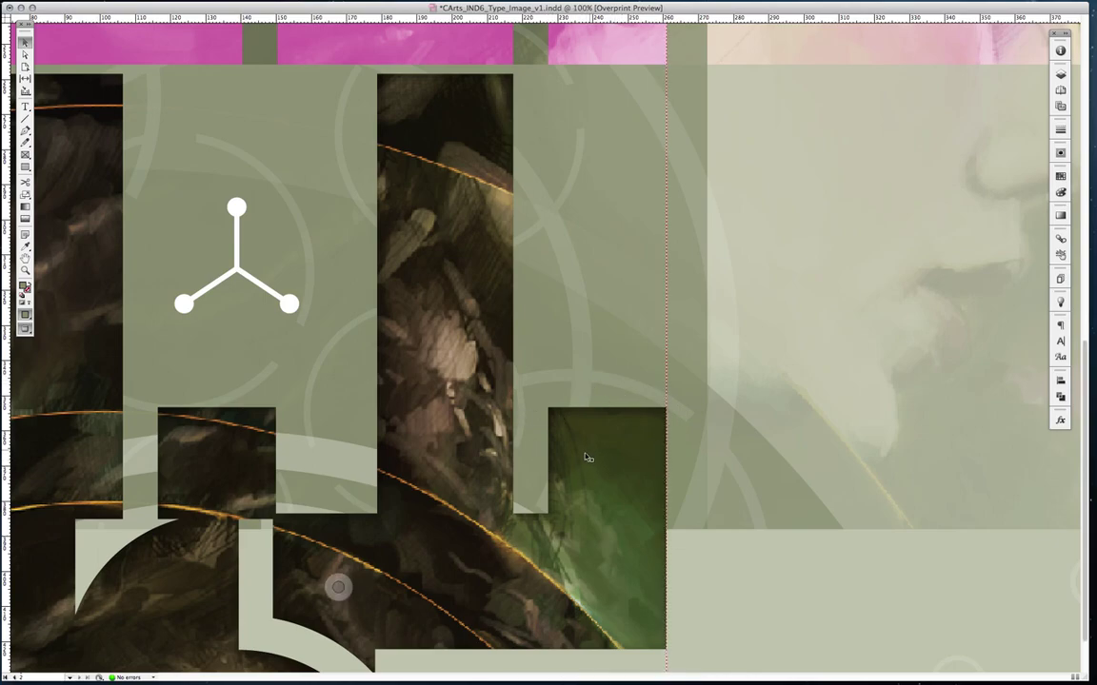
key("super+1")
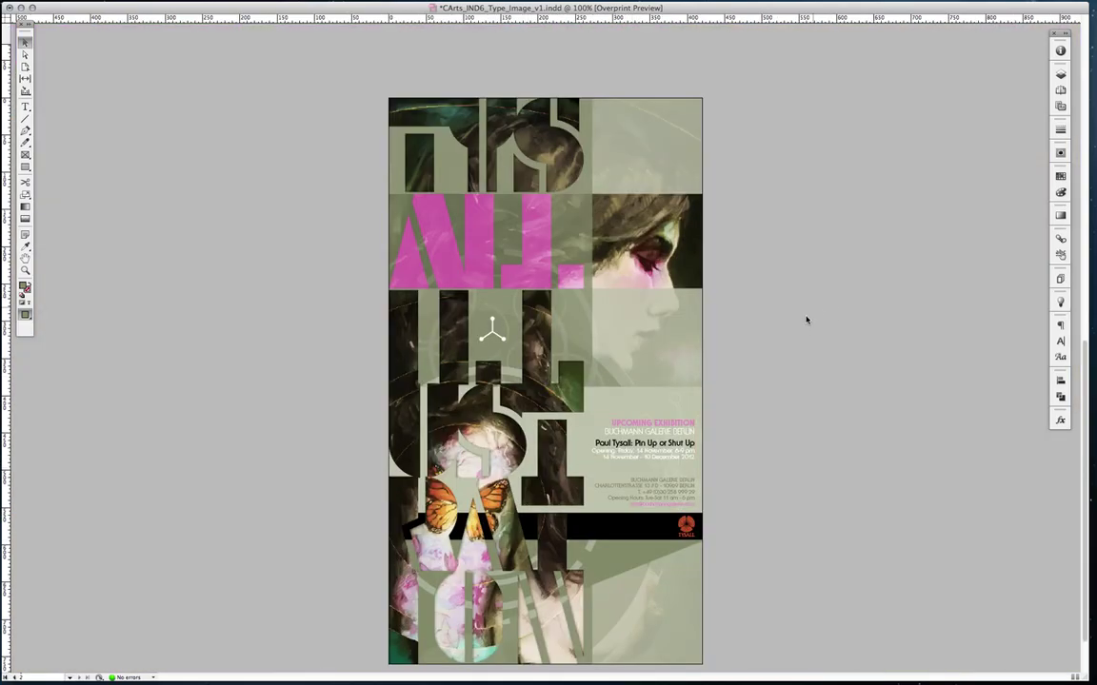
Return to the normal layout view and give the pink T an Inner Shadow effect, with Drop Shadow turned off.
key("w")
left_click_drag(881, 218, 710, 366)
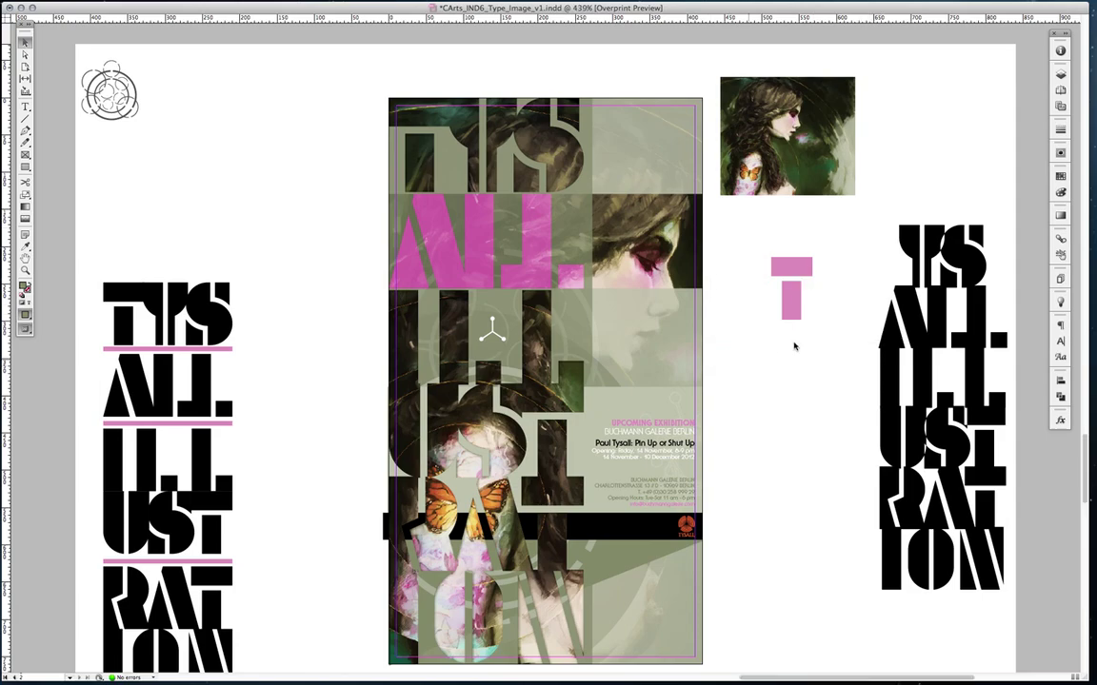
left_click(575, 247)
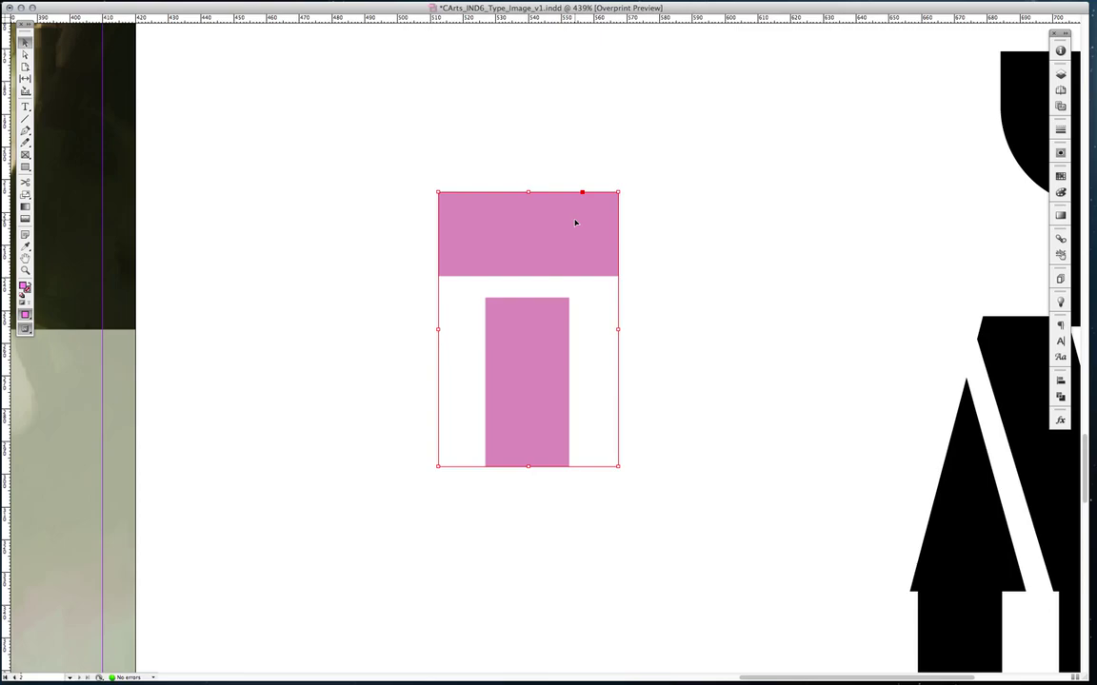
key("super+alt+m")
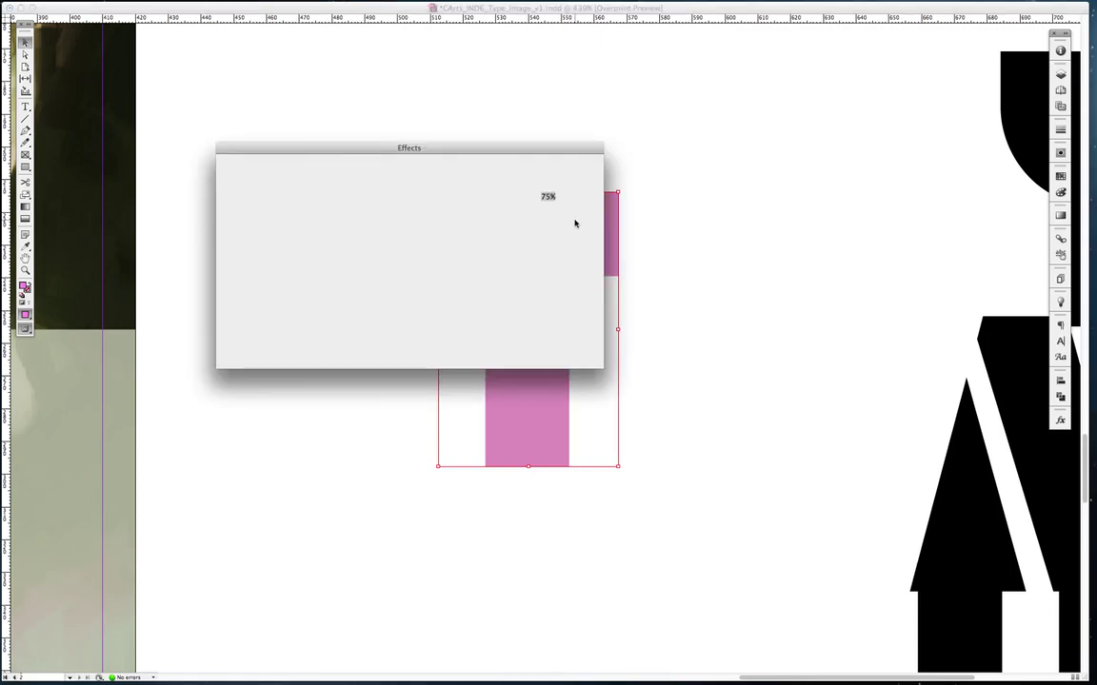
left_click_drag(536, 146, 967, 92)
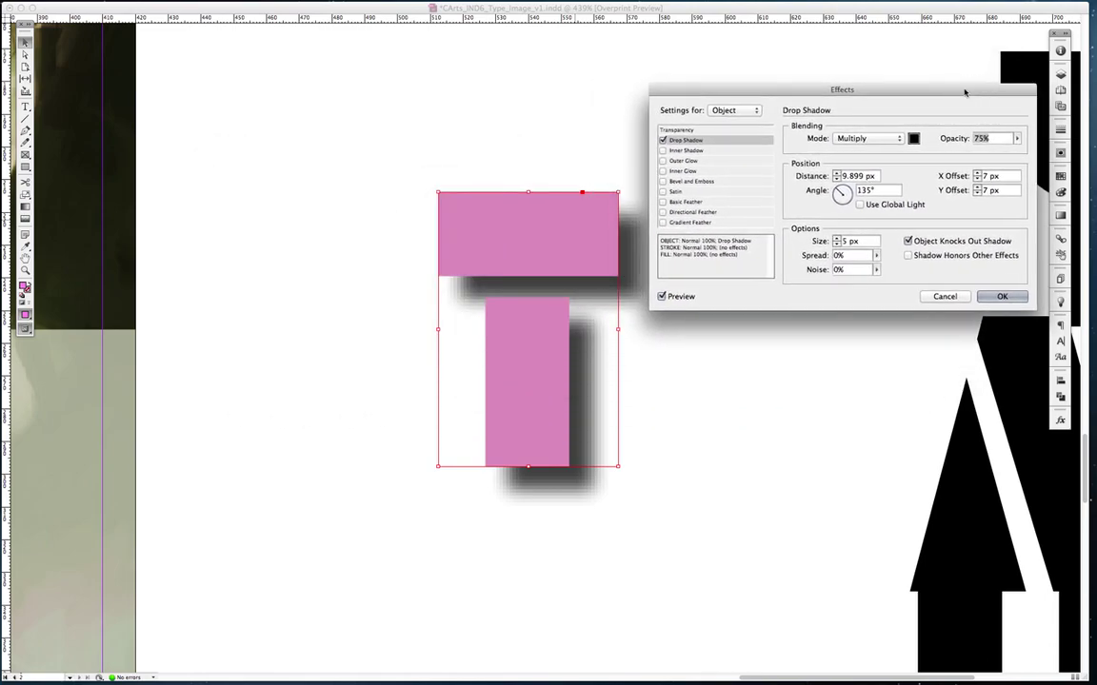
left_click(663, 140)
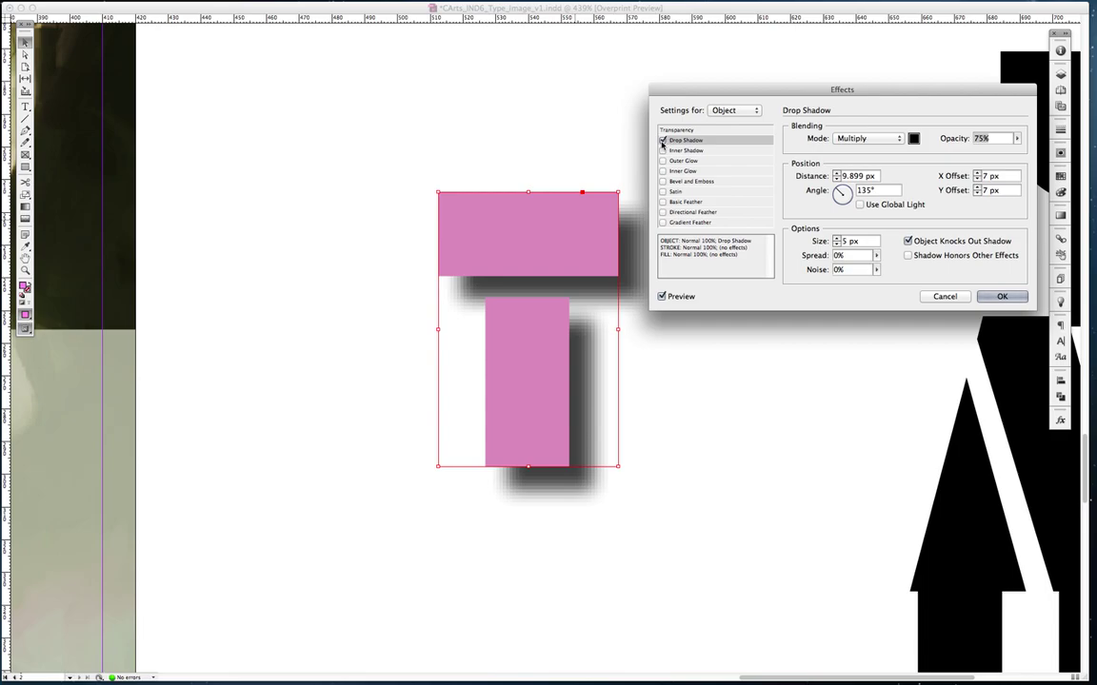
left_click(662, 141)
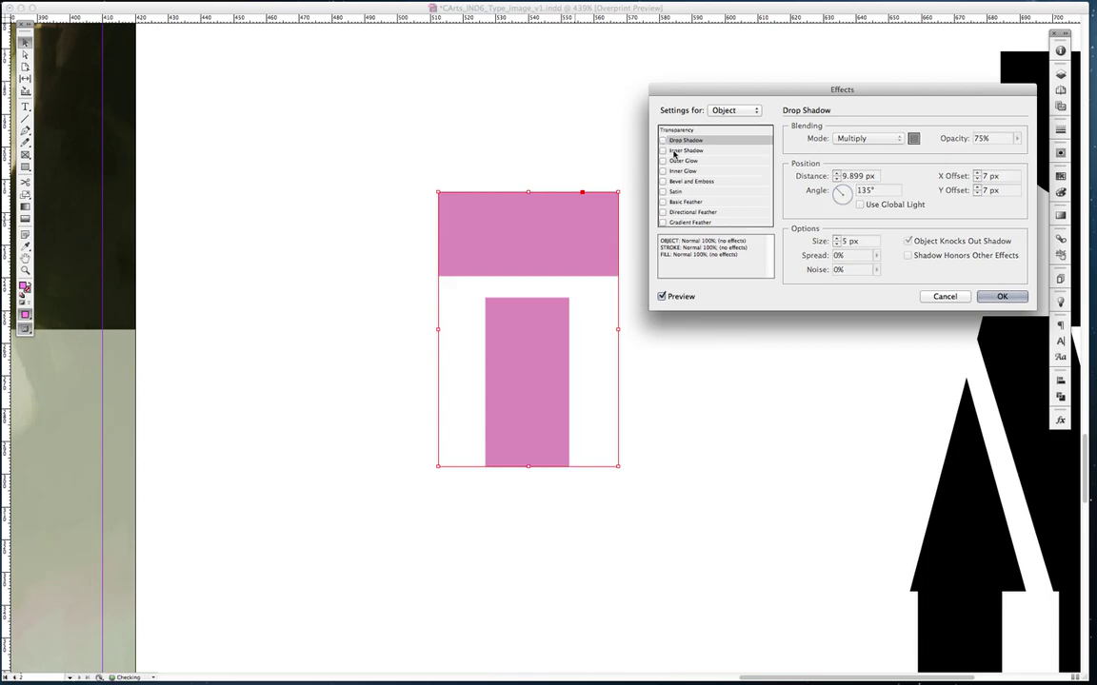
left_click(663, 151)
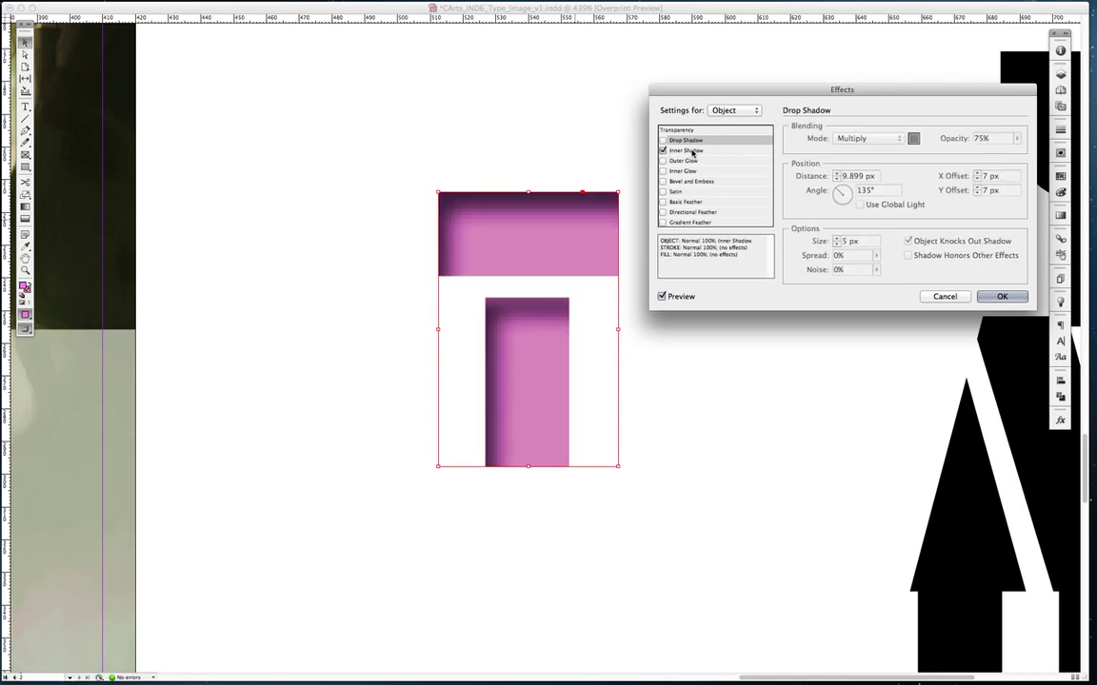
left_click(717, 152)
left_click_drag(907, 89, 910, 123)
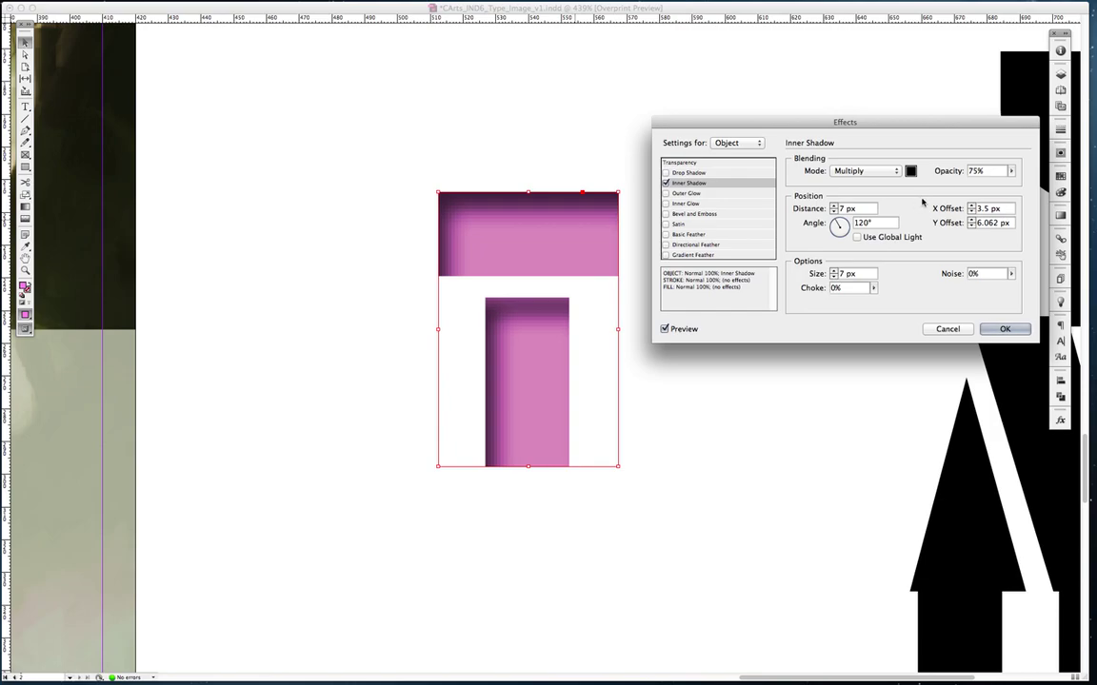
Set the inner shadow's X and Y offsets to 1 px each and its size to 4 px.
left_click(972, 211)
left_click(971, 211)
left_click(971, 212)
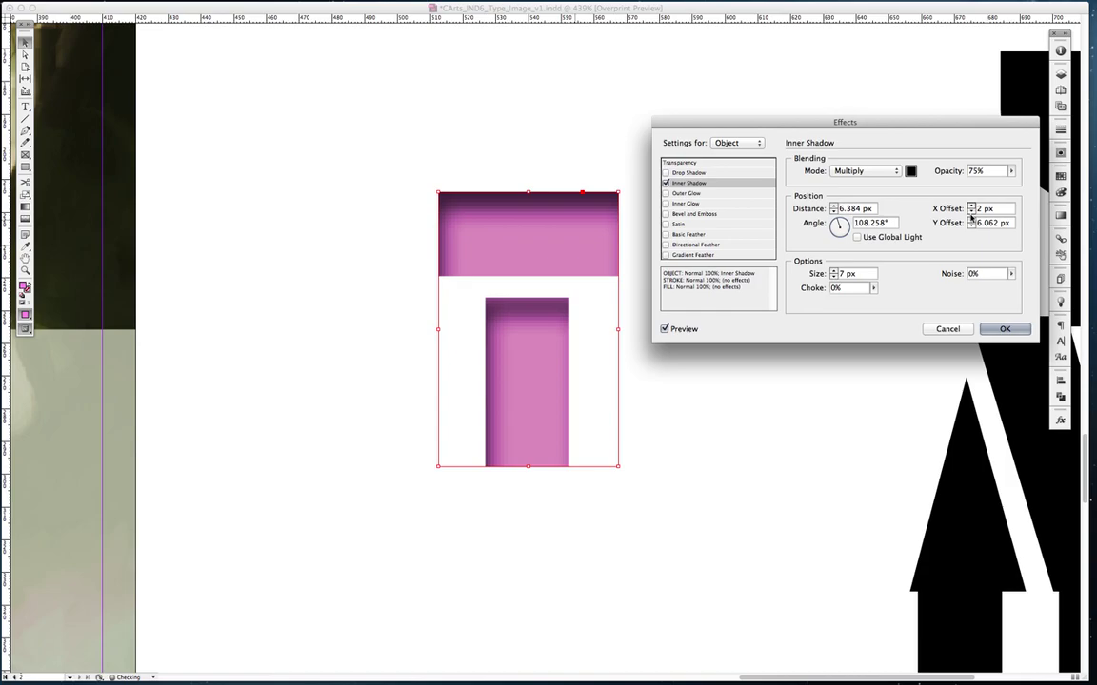
left_click(970, 211)
left_click(971, 225)
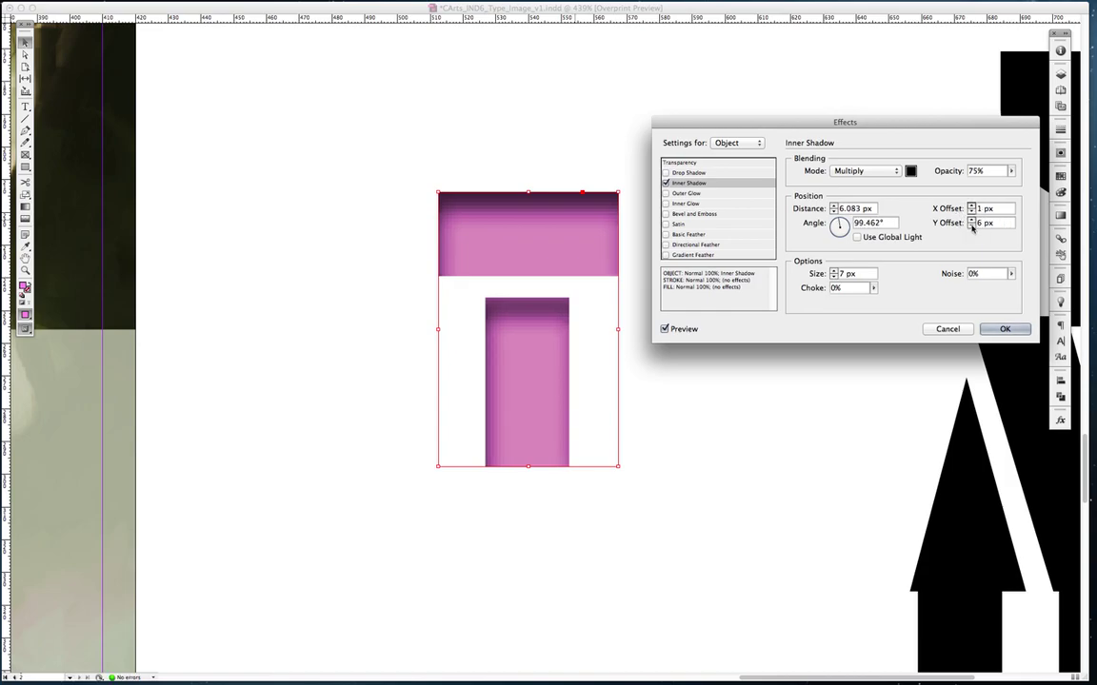
left_click(971, 225)
left_click(970, 225)
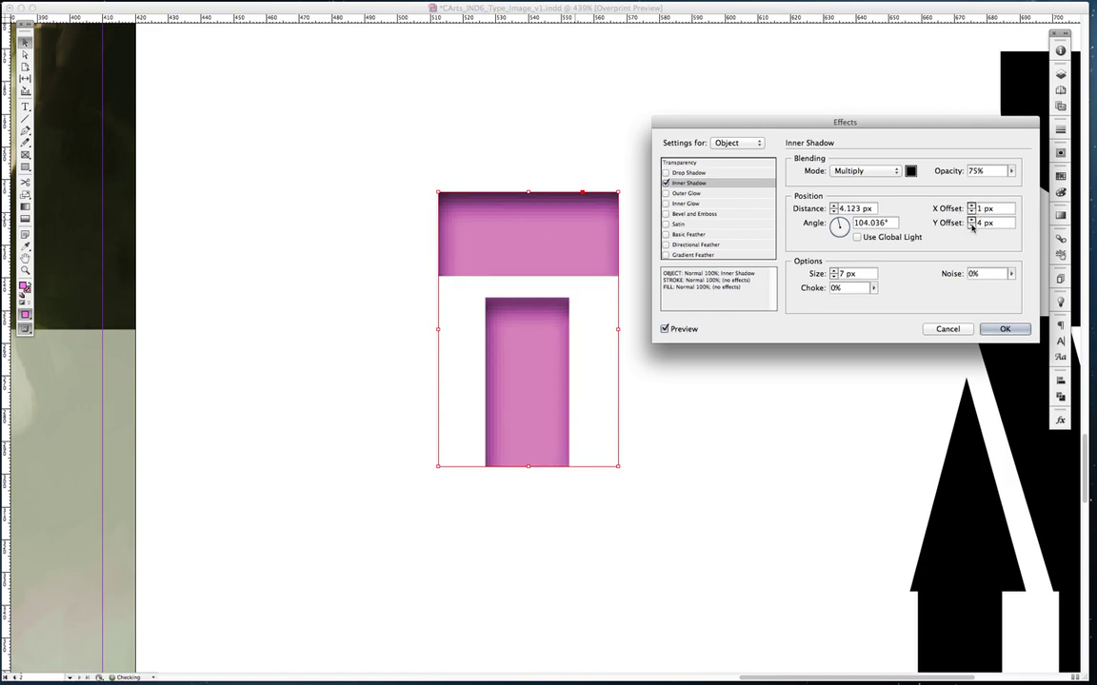
left_click(971, 226)
left_click(970, 226)
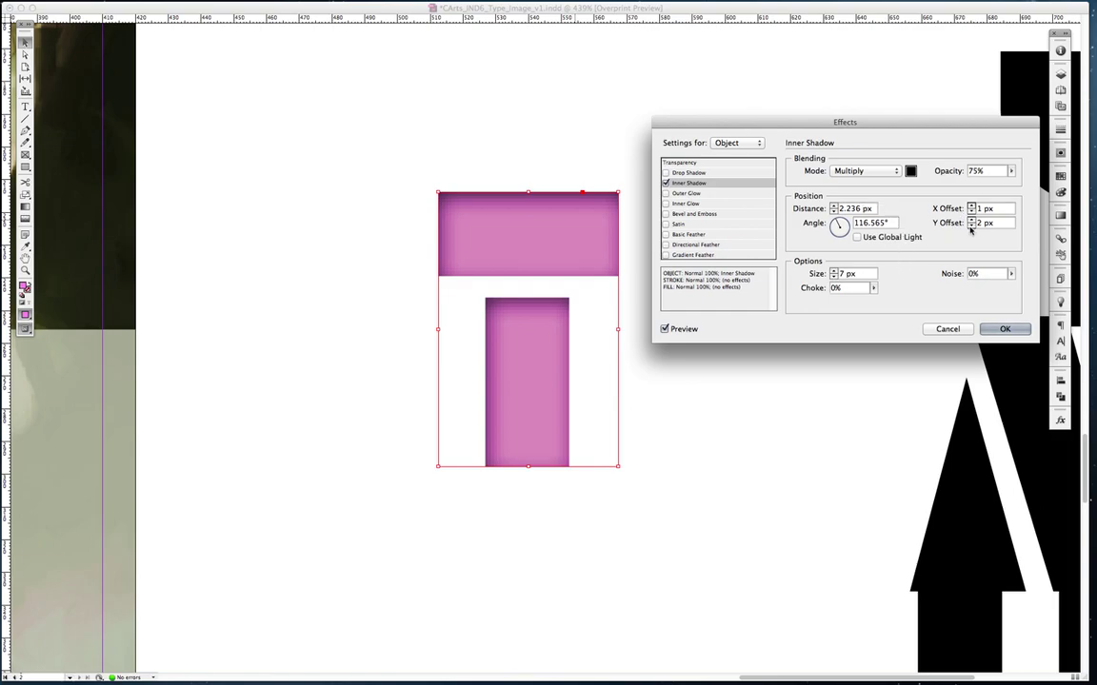
left_click(971, 226)
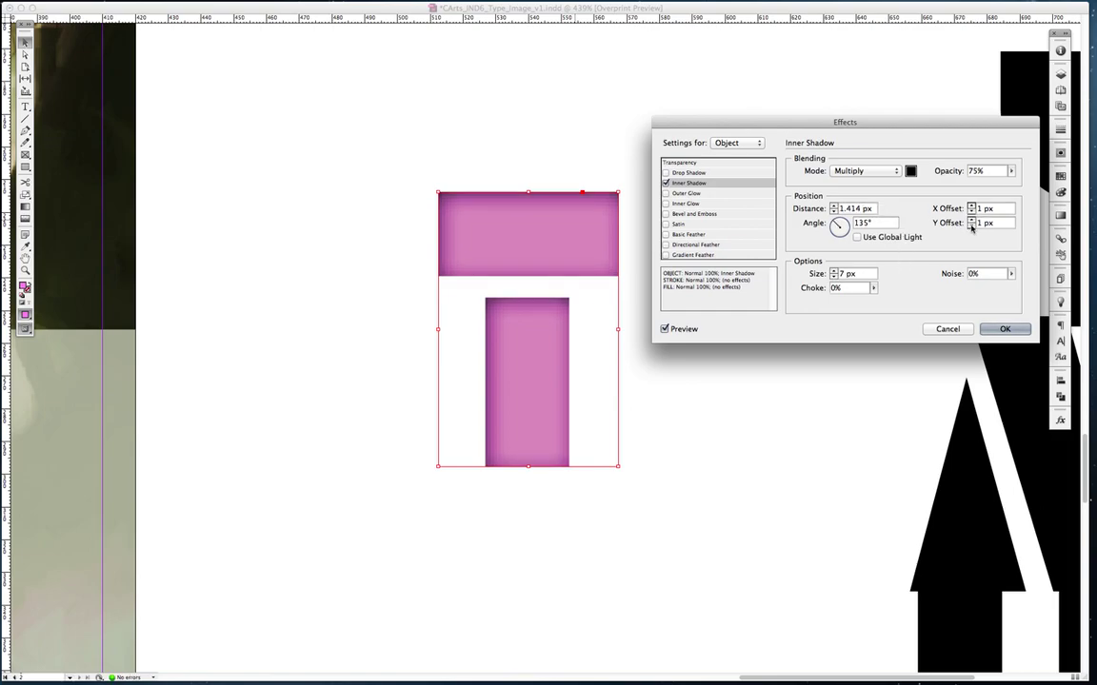
left_click(834, 277)
left_click(833, 277)
left_click(833, 277)
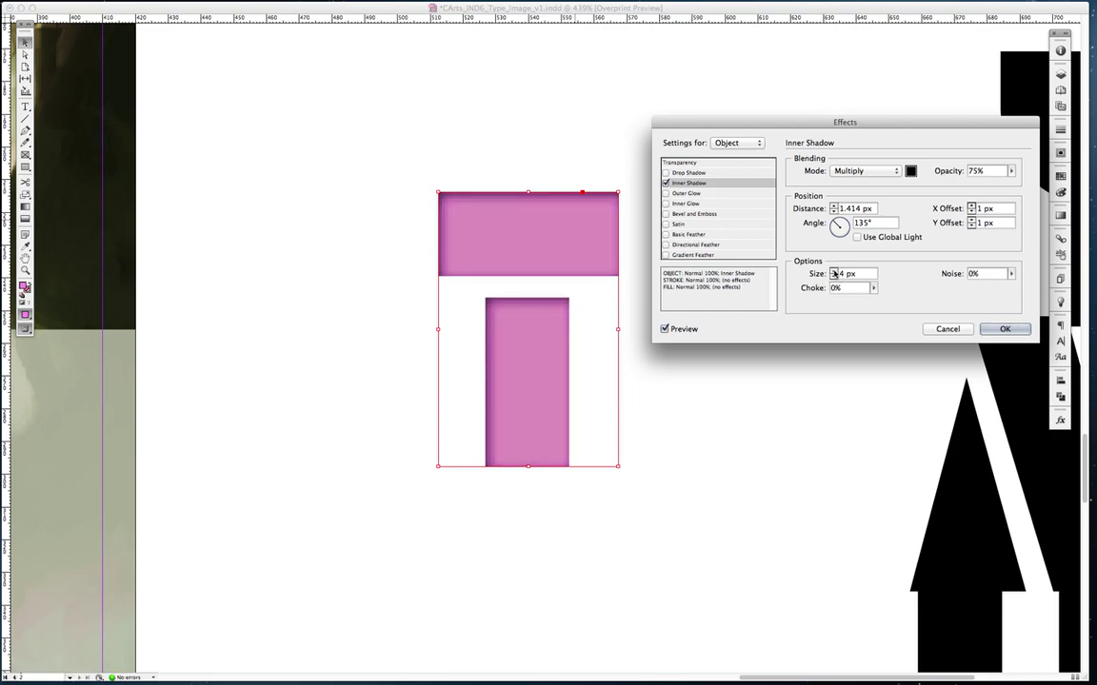
Set the inner shadow's colour to the Tattoo - Bgnd02 swatch and apply the effect to the T.
left_click(910, 171)
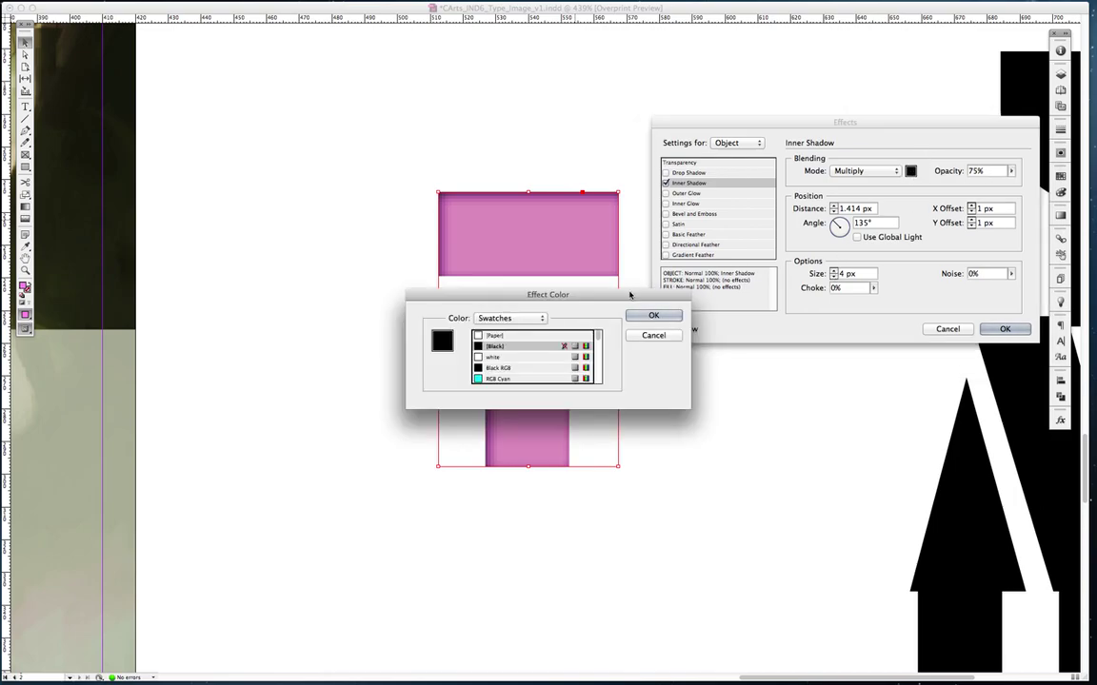
left_click_drag(538, 239, 557, 45)
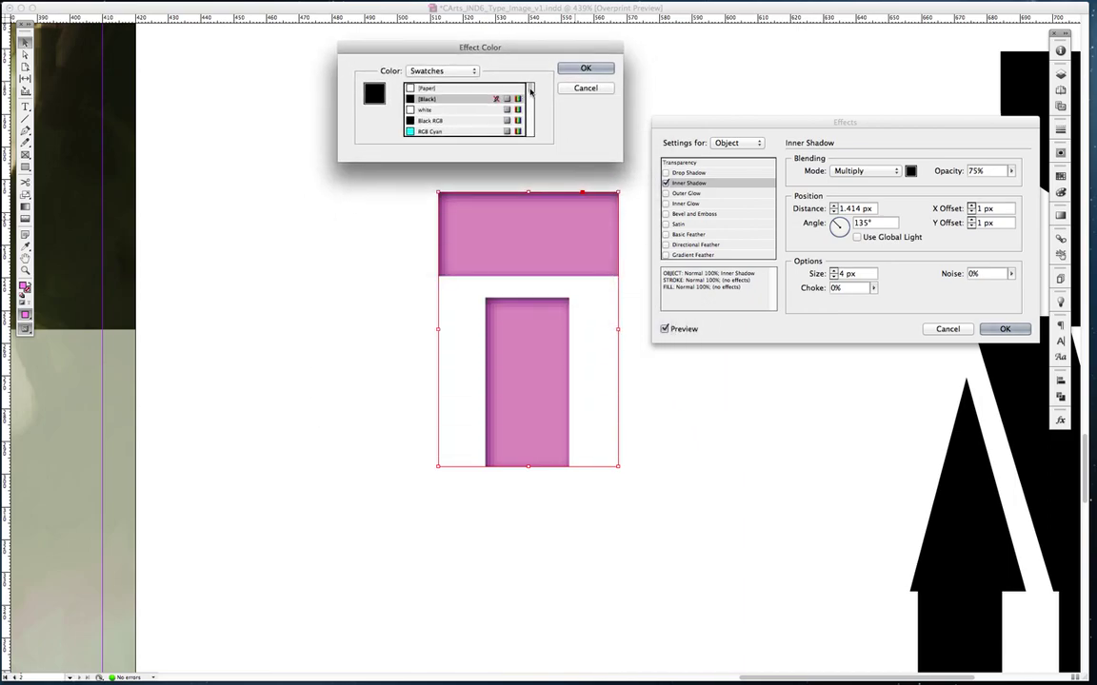
left_click_drag(531, 87, 532, 113)
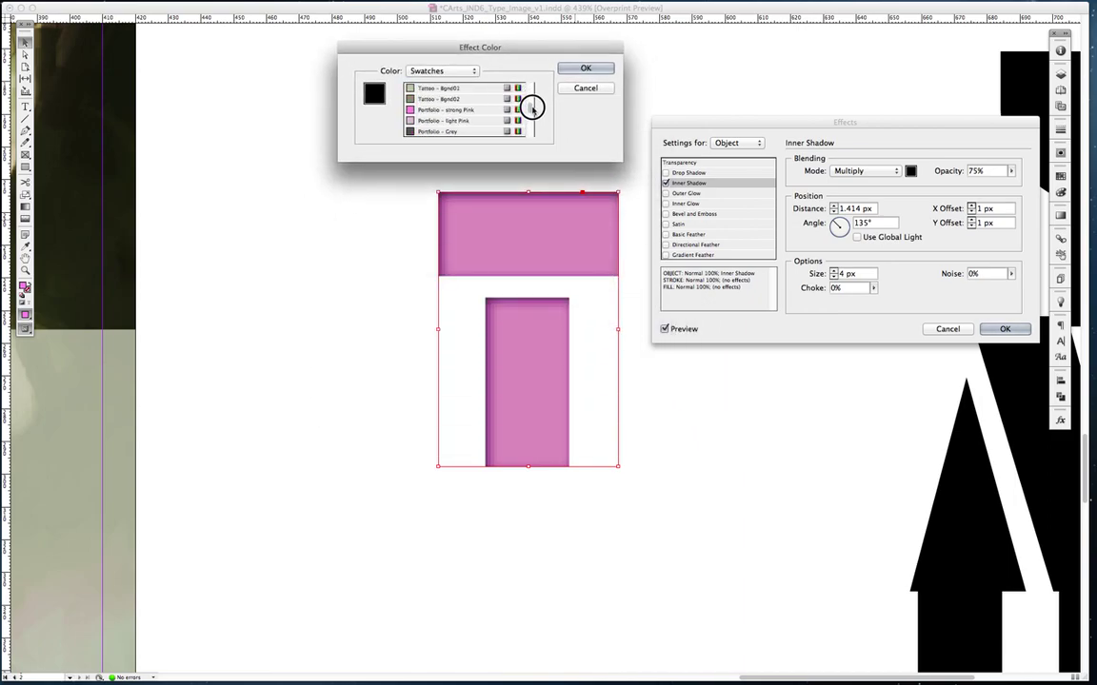
left_click(440, 99)
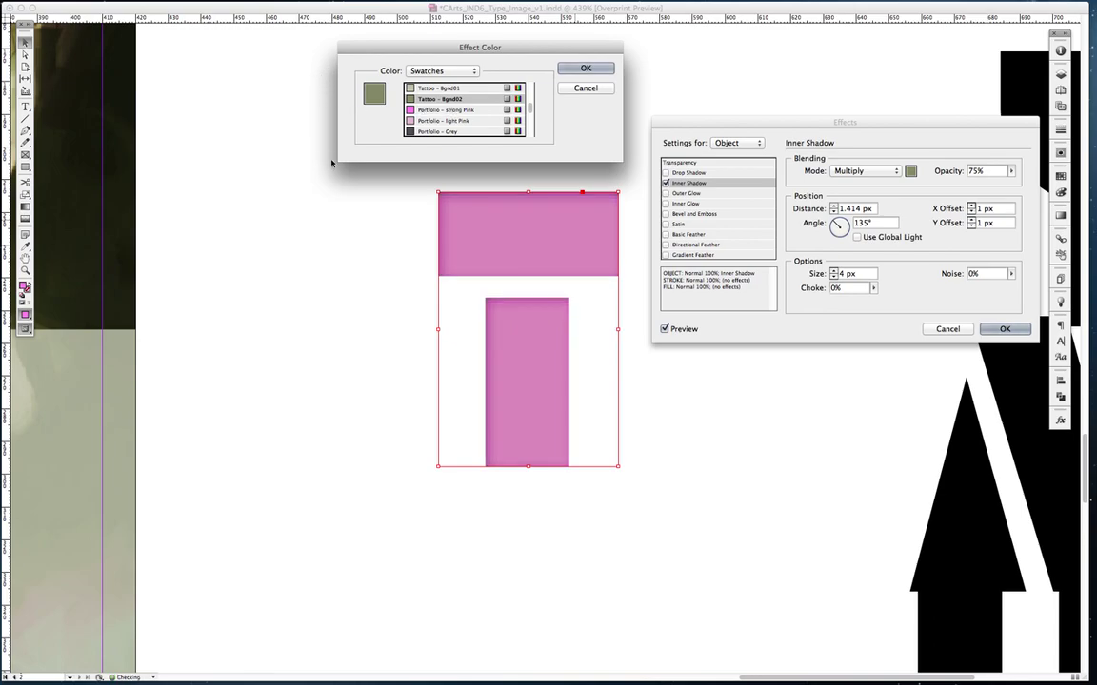
left_click(591, 69)
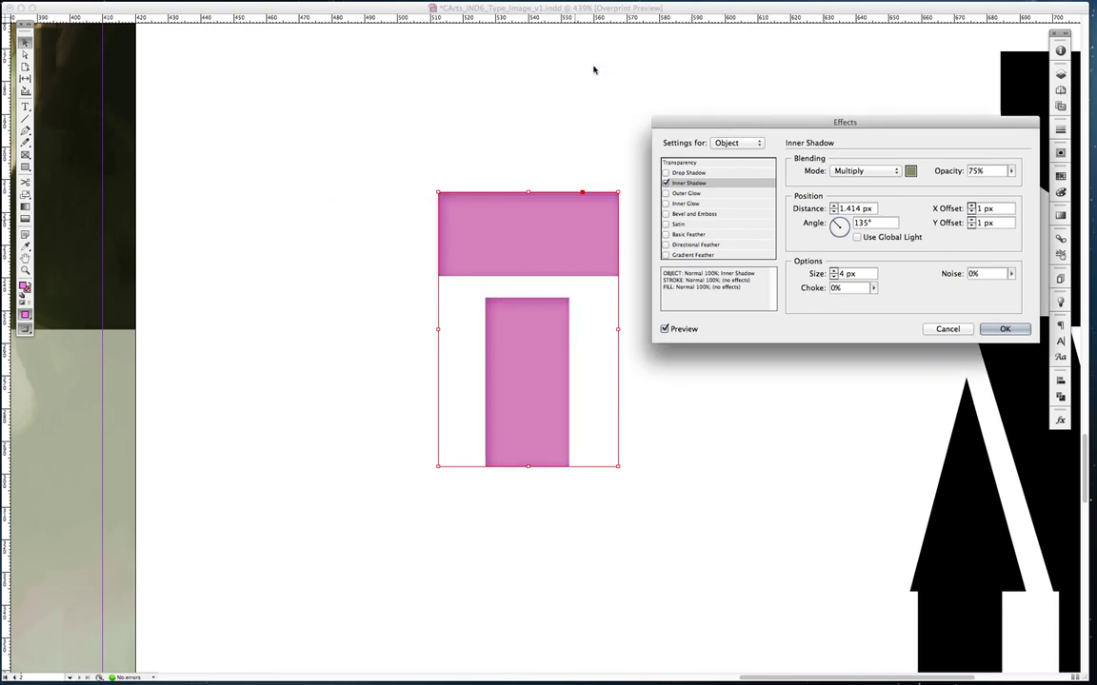
left_click(1002, 329)
left_click(643, 176)
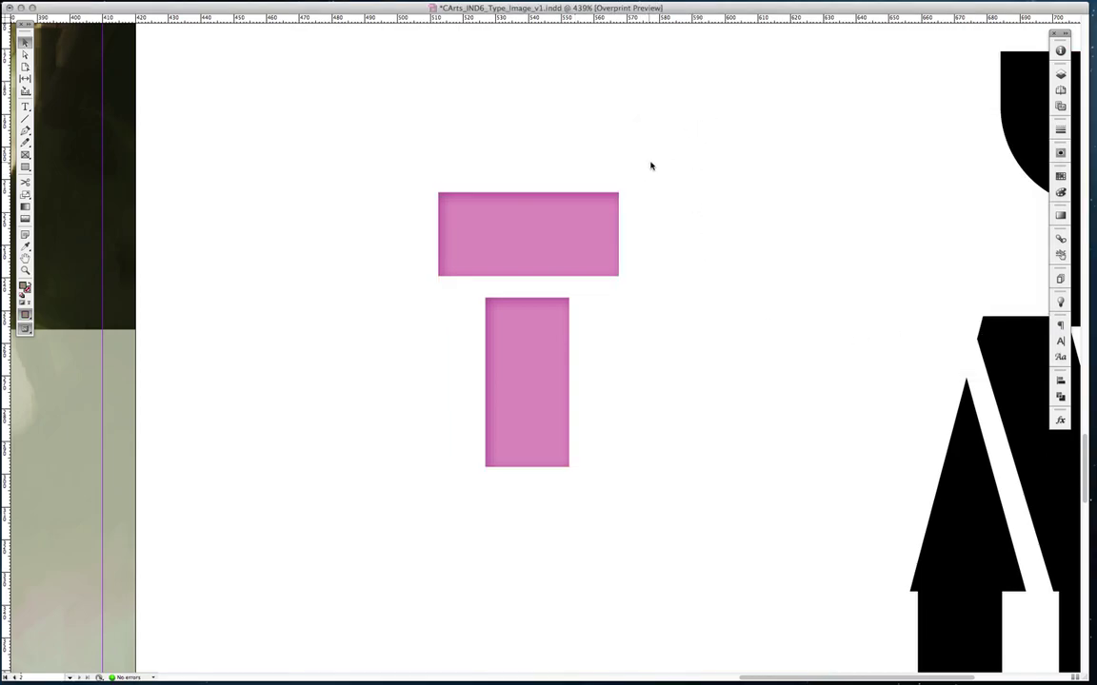
key("super+1")
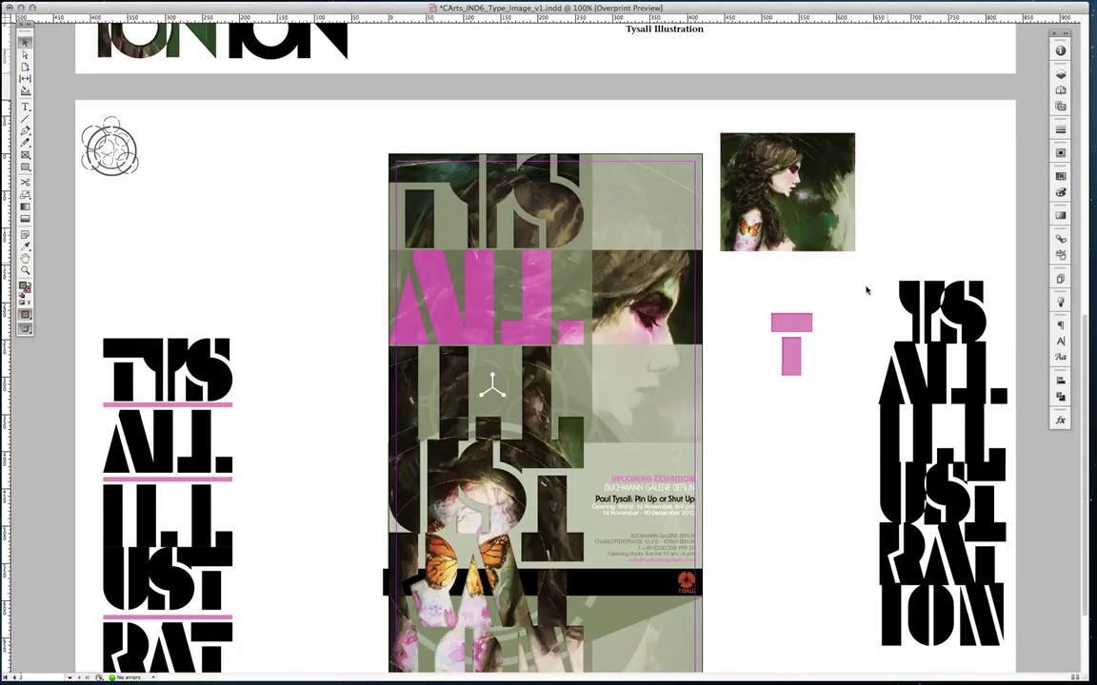
left_click_drag(861, 296, 705, 416)
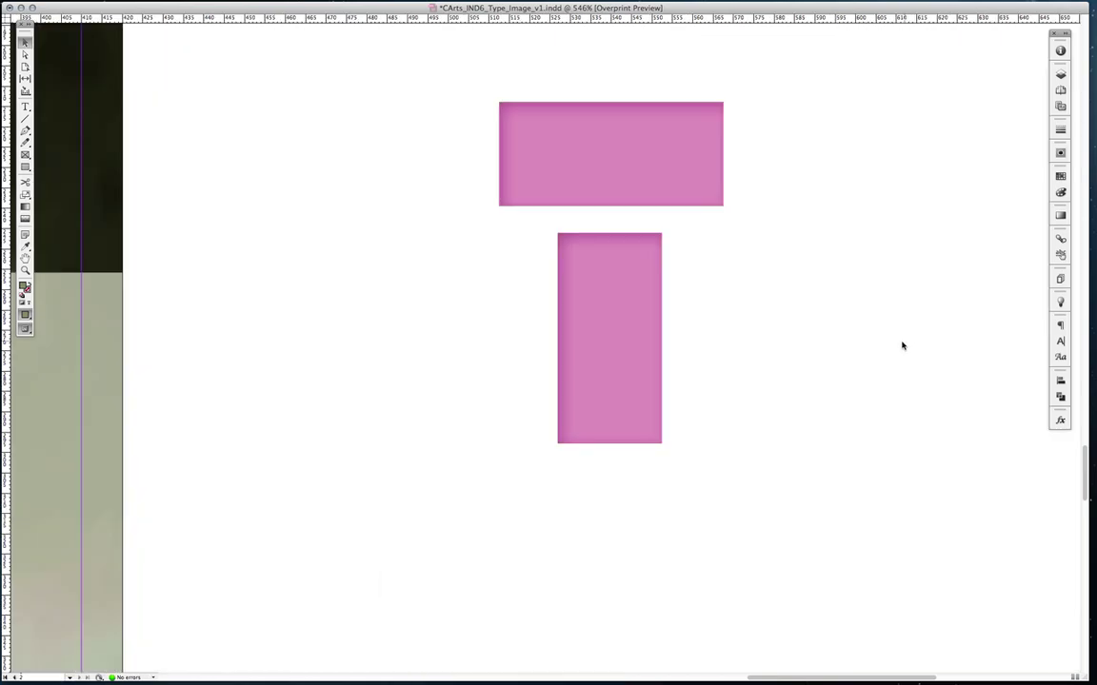
Turn off Overprint Preview and remove the image from inside the pink ALL. headline letters.
key("super+1")
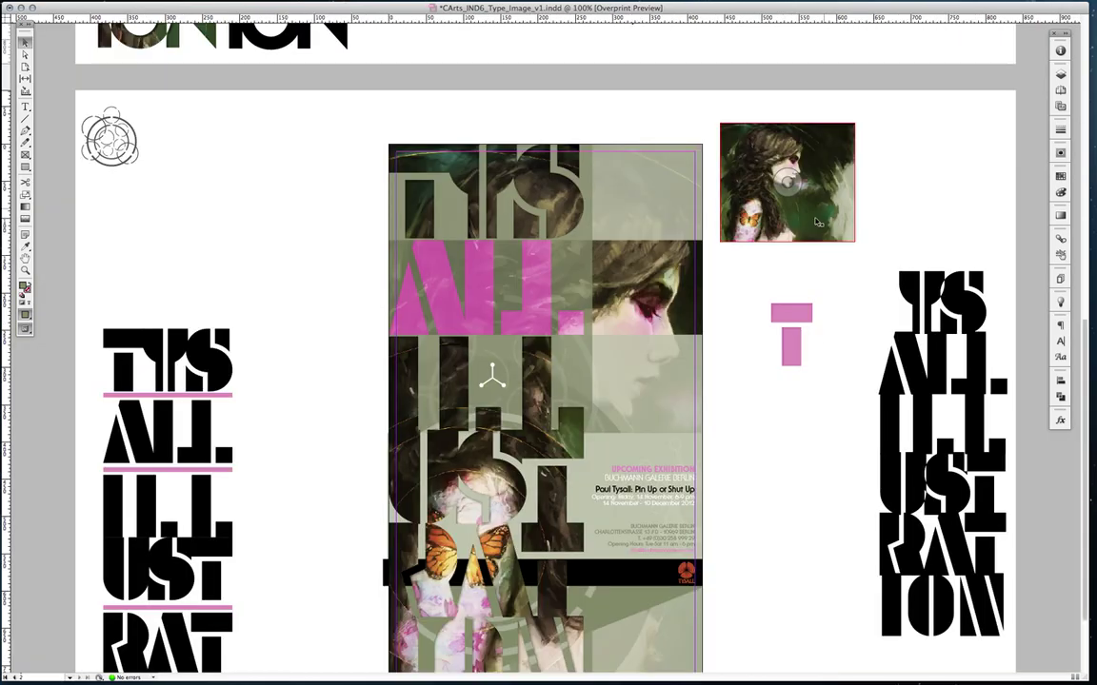
left_click_drag(895, 103, 704, 433)
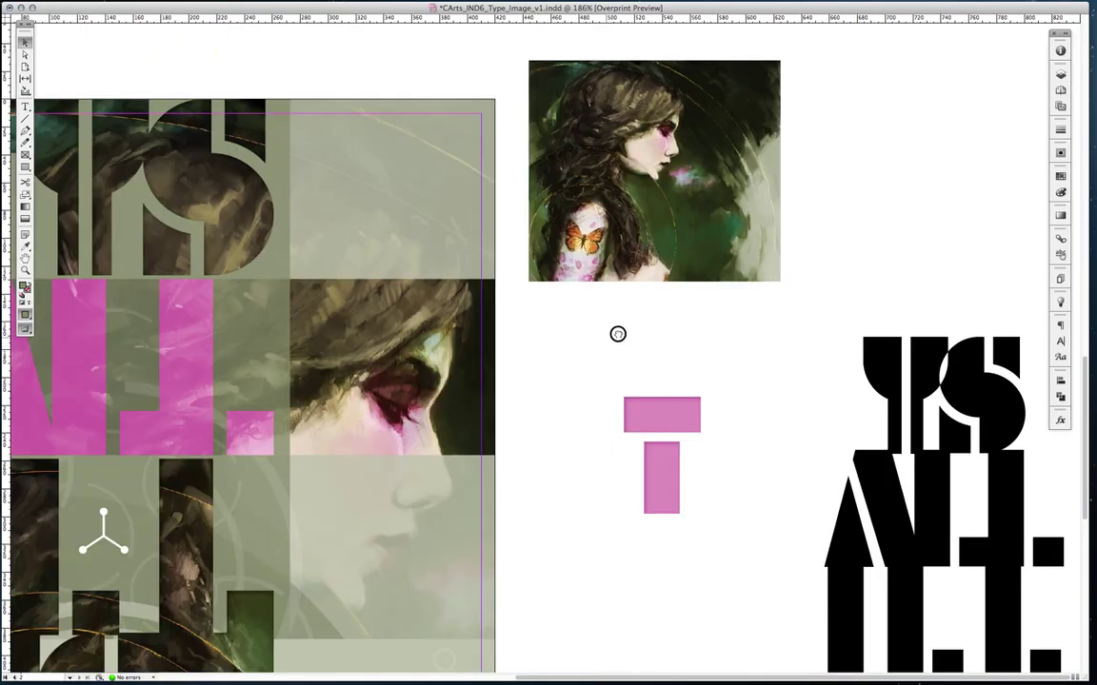
left_click_drag(617, 333, 840, 238)
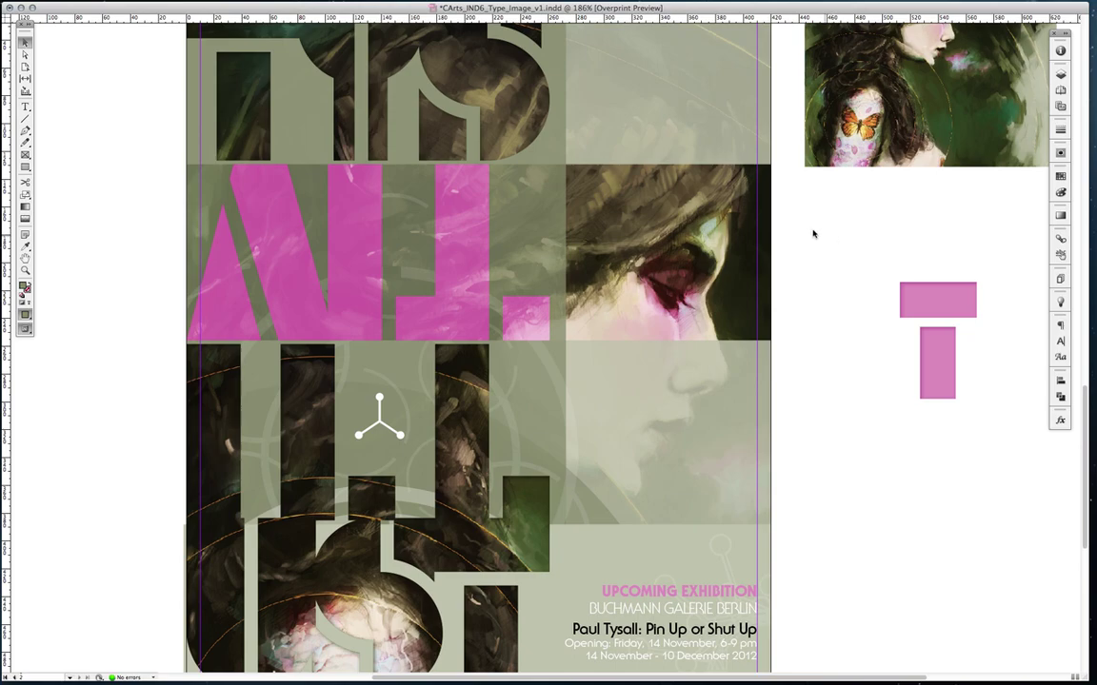
key("super+alt+shift+y")
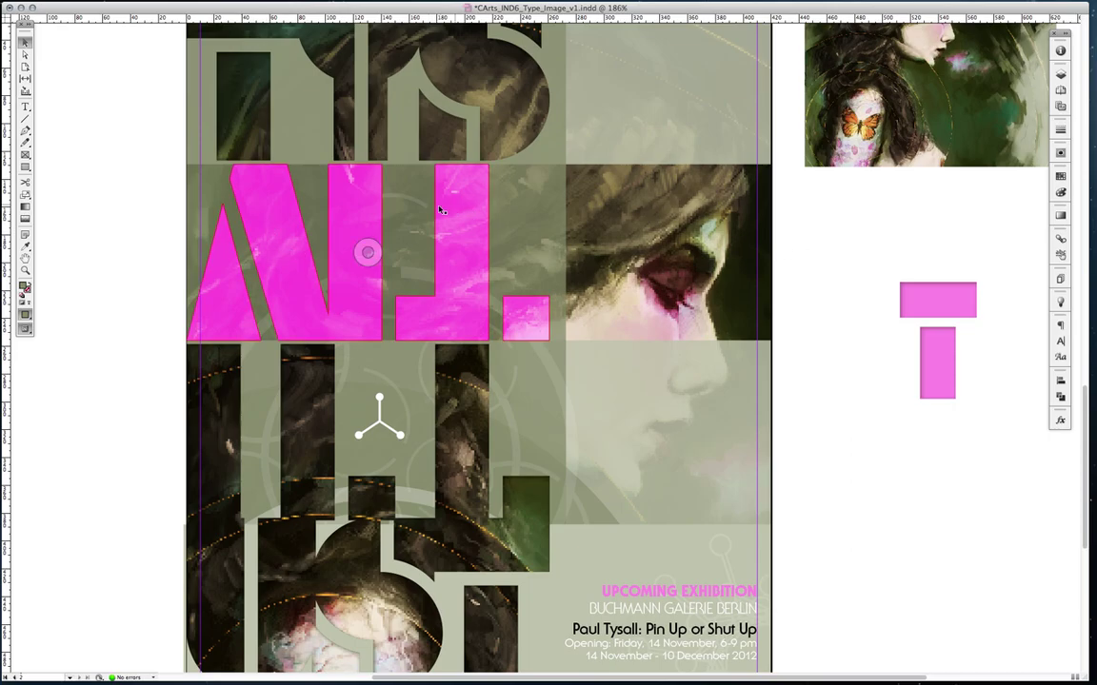
key("a")
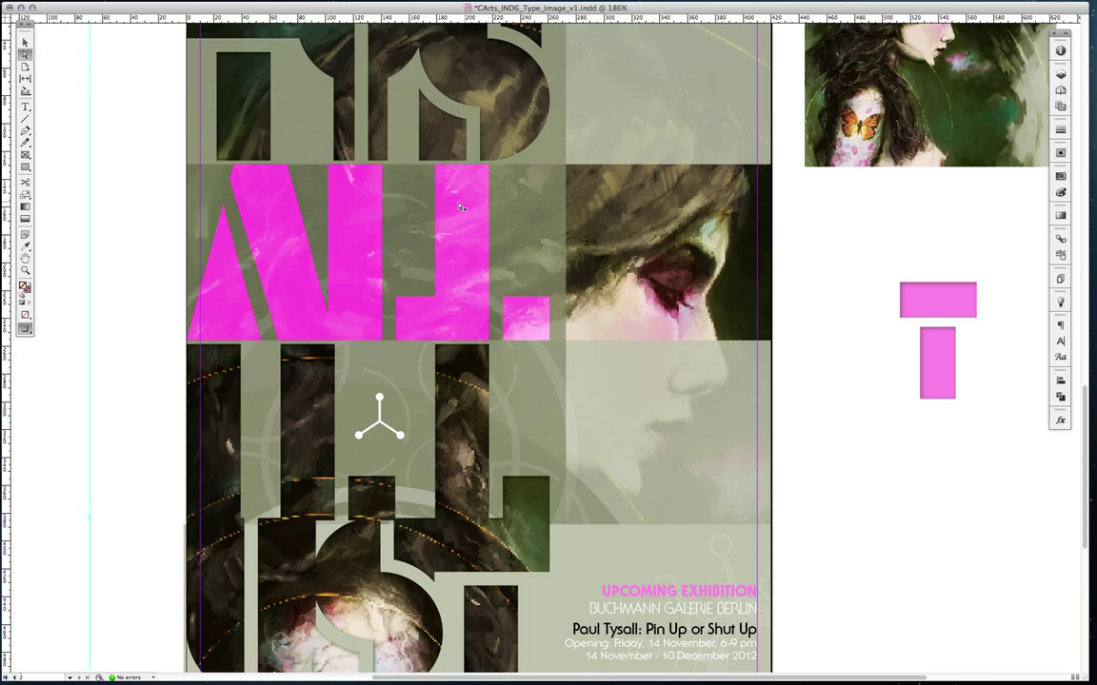
key("Delete")
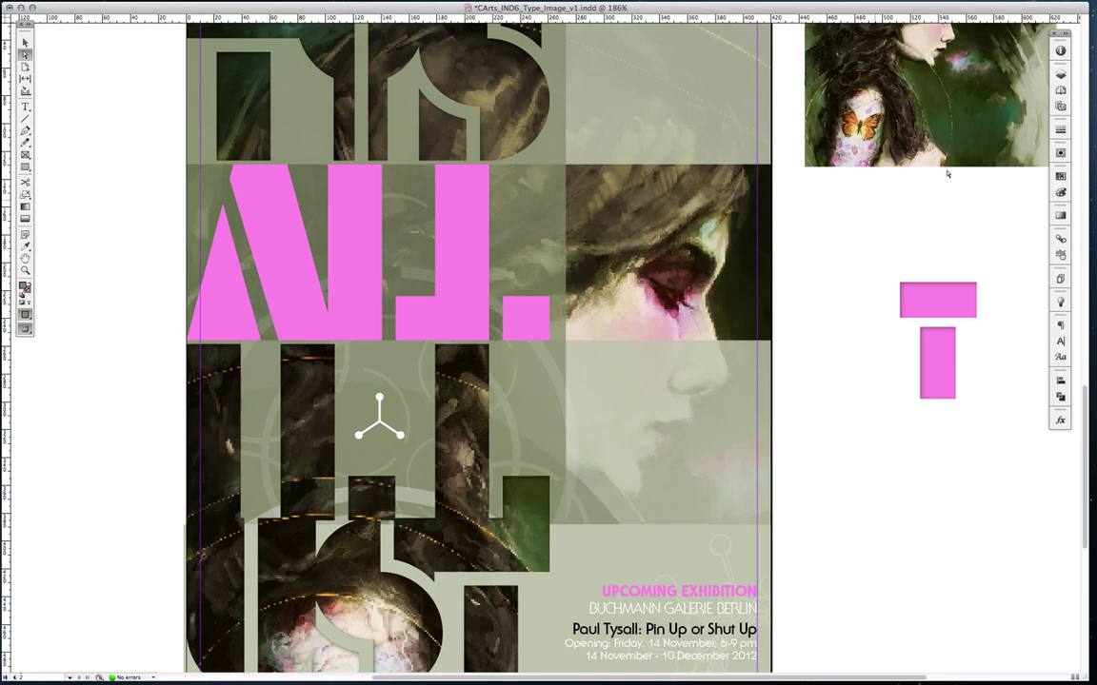
Unlock the illo layer and select the portrait illustration in the poster for copying.
left_click(1060, 74)
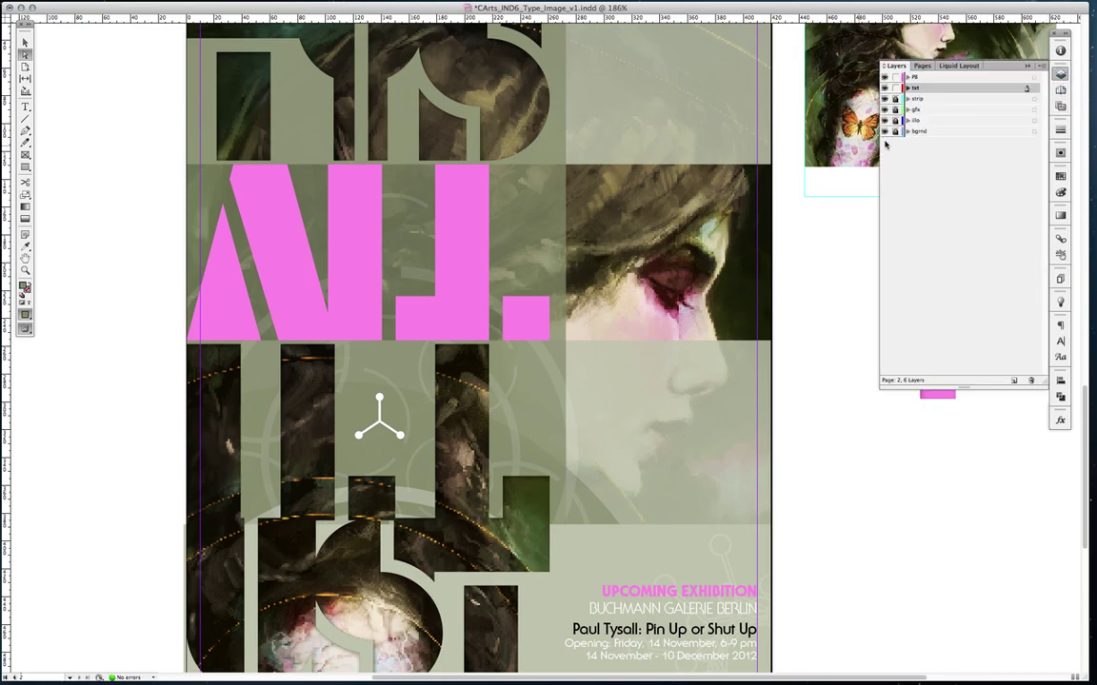
left_click(1028, 67)
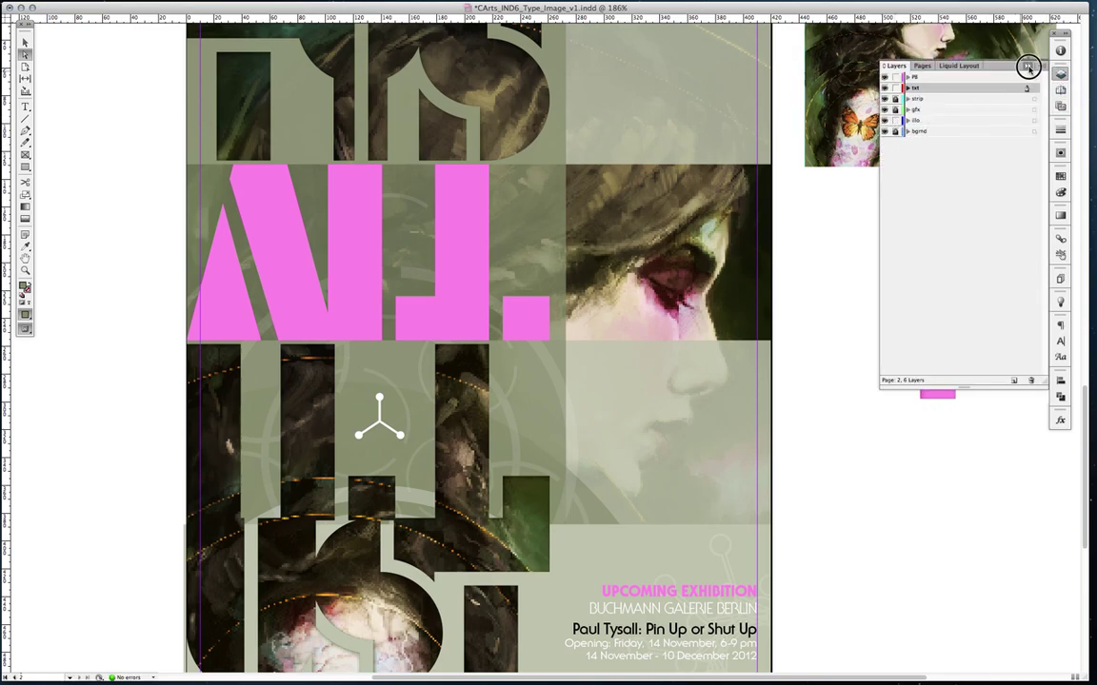
left_click(713, 229)
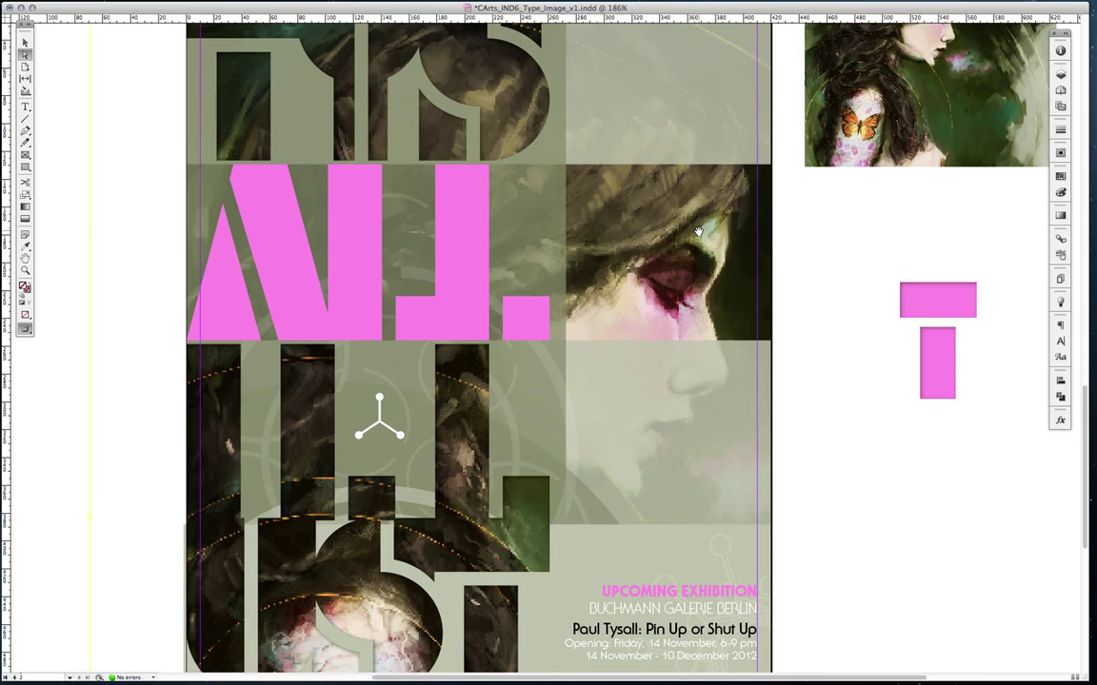
Try pasting the portrait illustration into the ALL. letter shapes, and undo back to their original pink image fill.
left_click(467, 240)
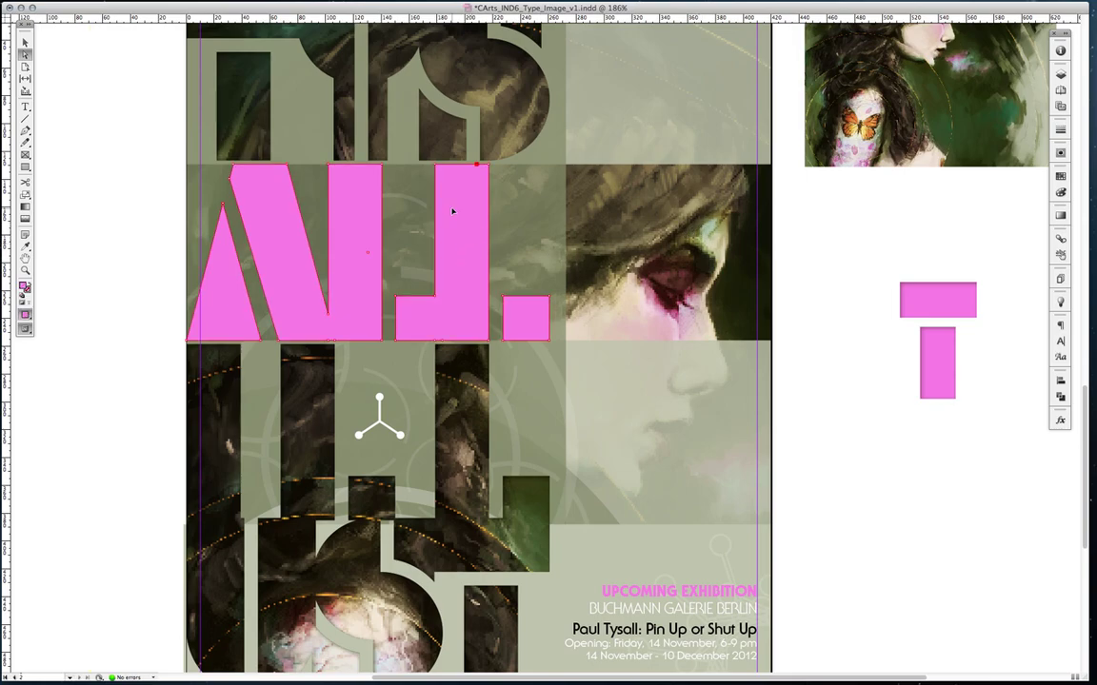
key("super+alt+v")
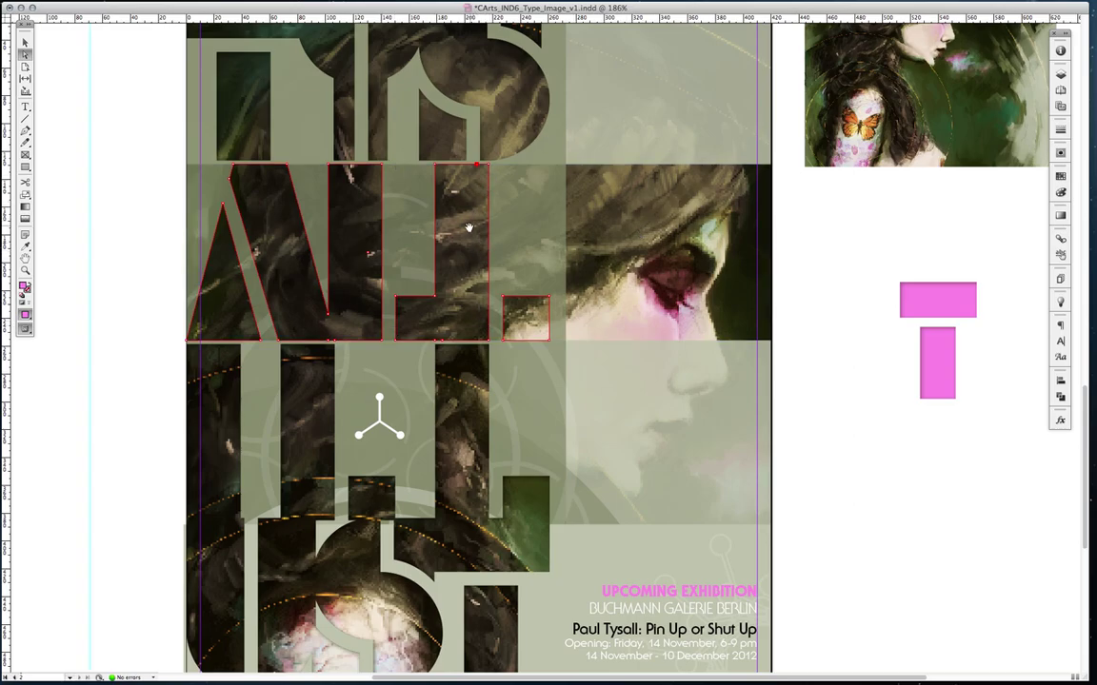
key("super+z")
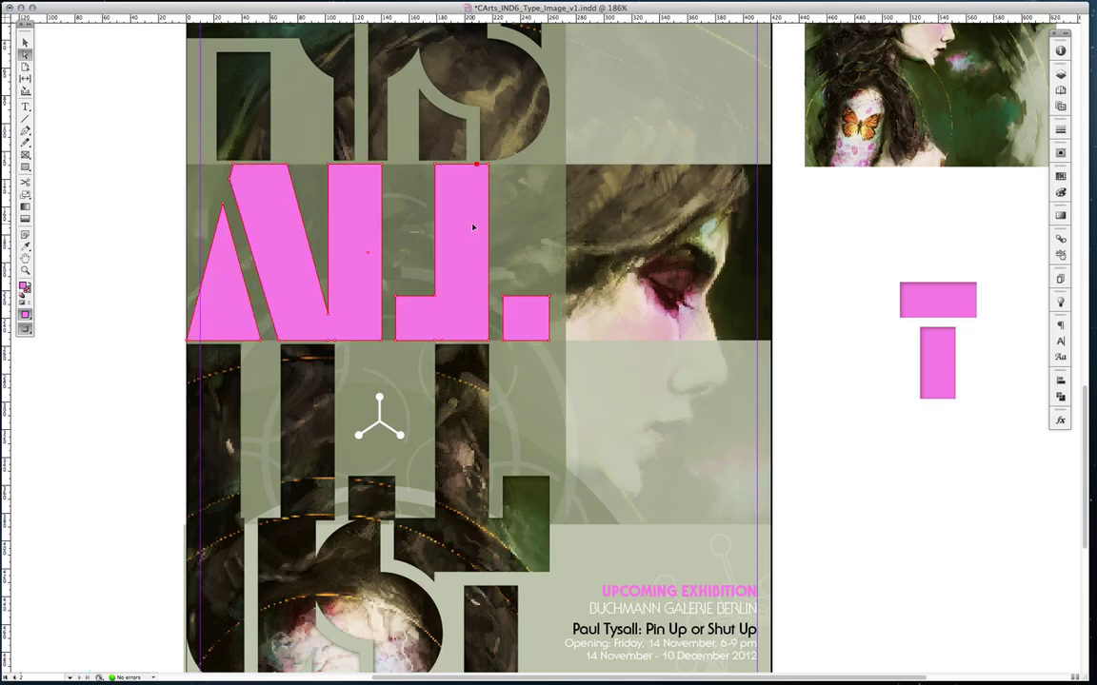
key("super+shift+a")
key("super+shift+z")
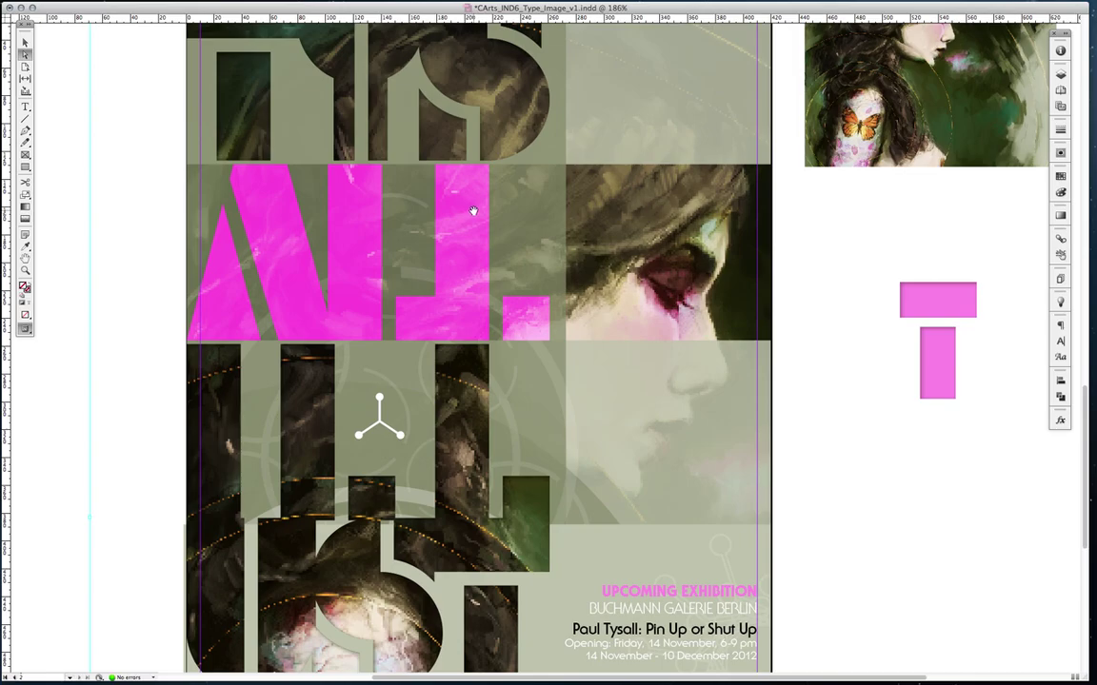
Cut the image out of the ALL. letters and check the emptied shape's fill colour among the swatches.
key("Delete")
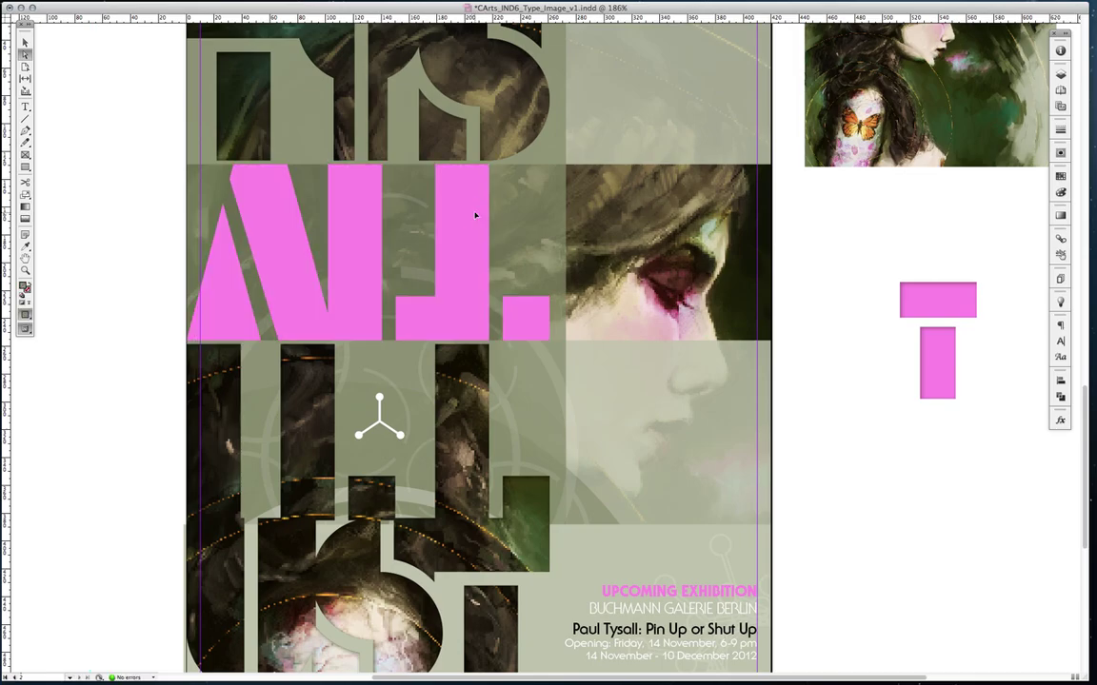
left_click(475, 215)
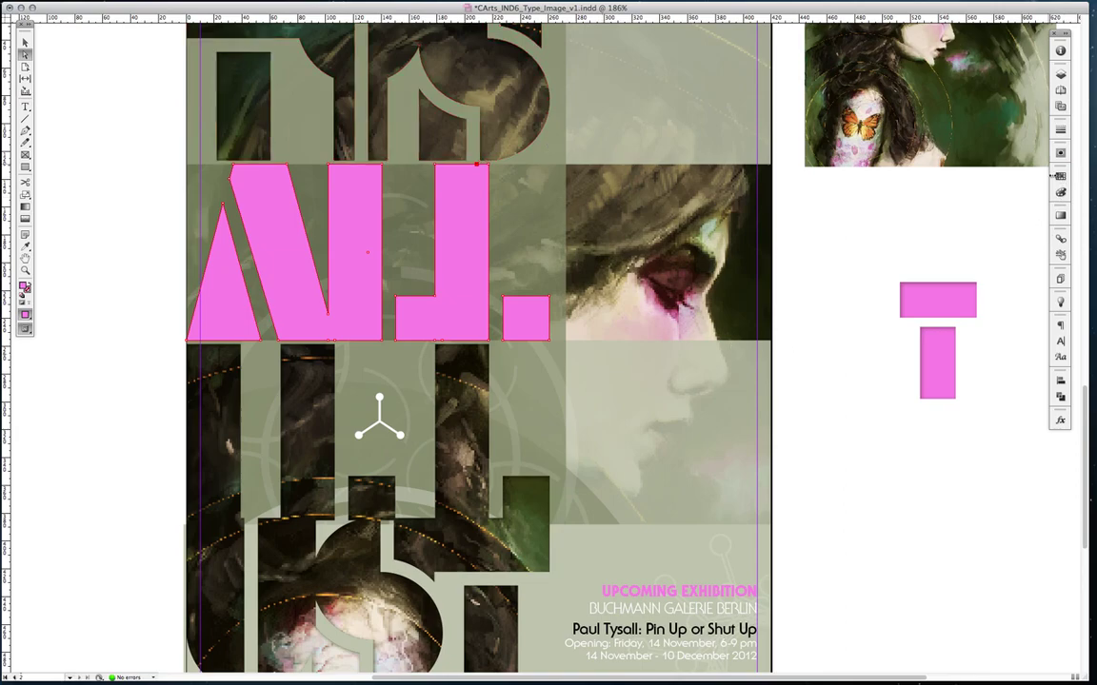
left_click(1058, 176)
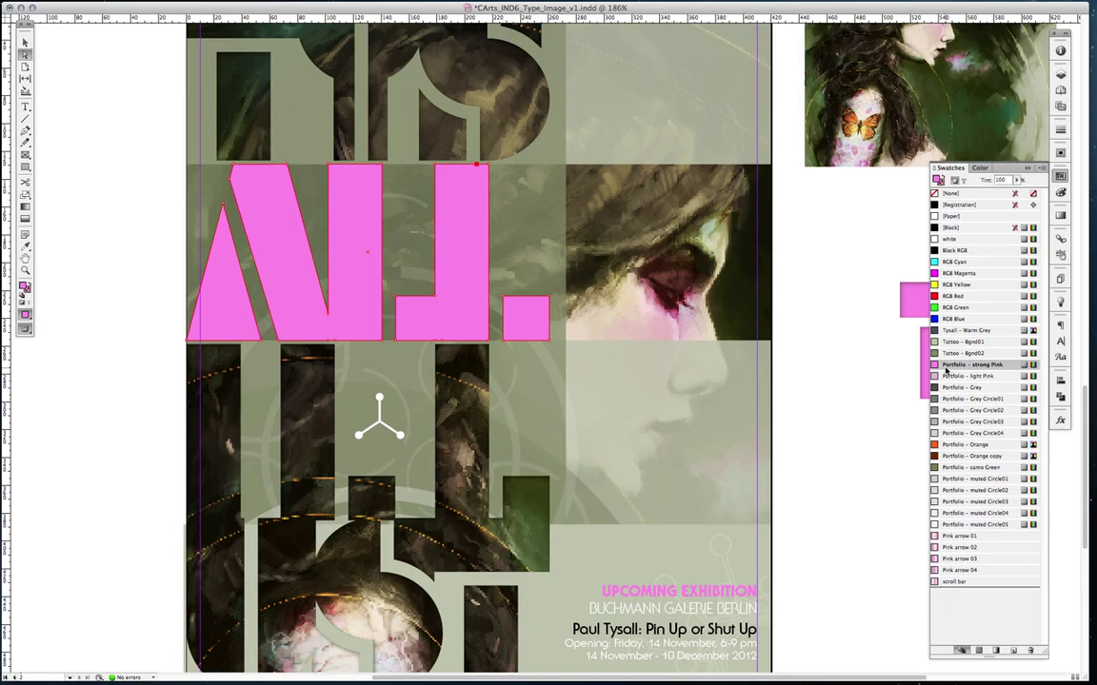
left_click(1026, 169)
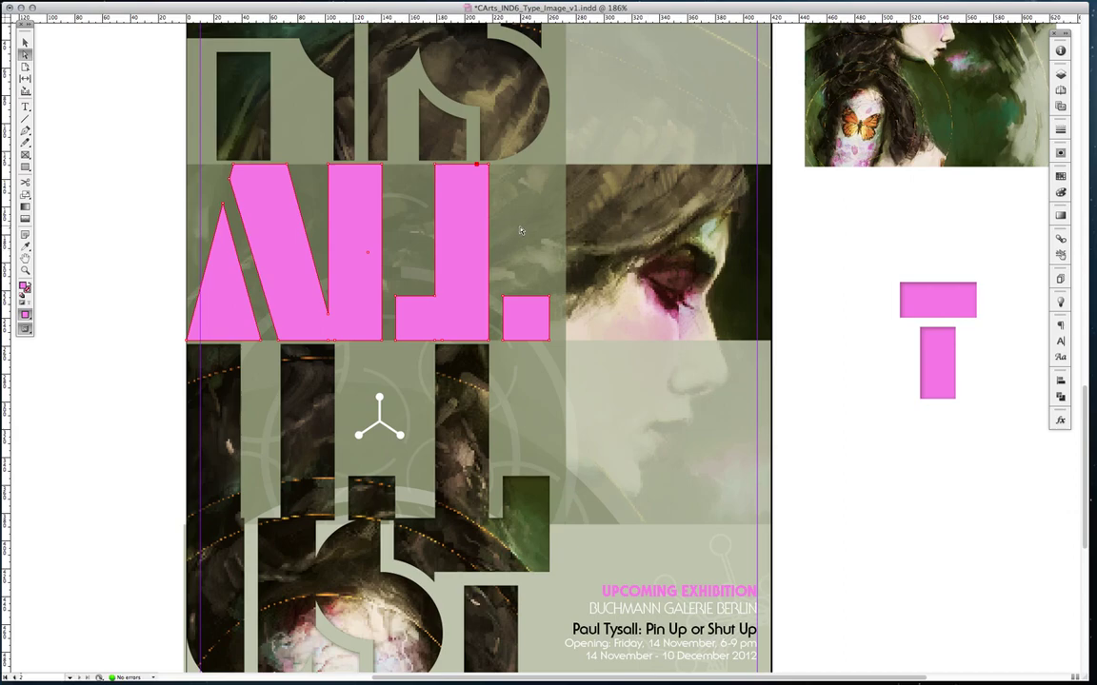
Paste the cut image back into the ALL. letters and inspect its blend mode and opacity settings.
key("super+alt+v")
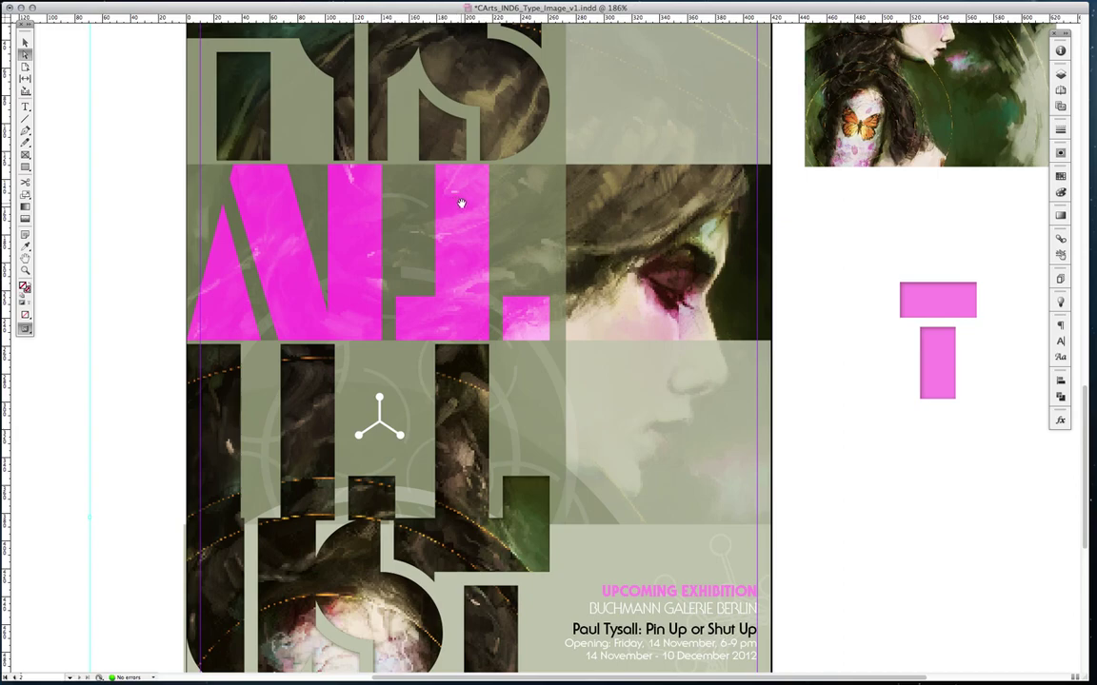
left_click(1060, 419)
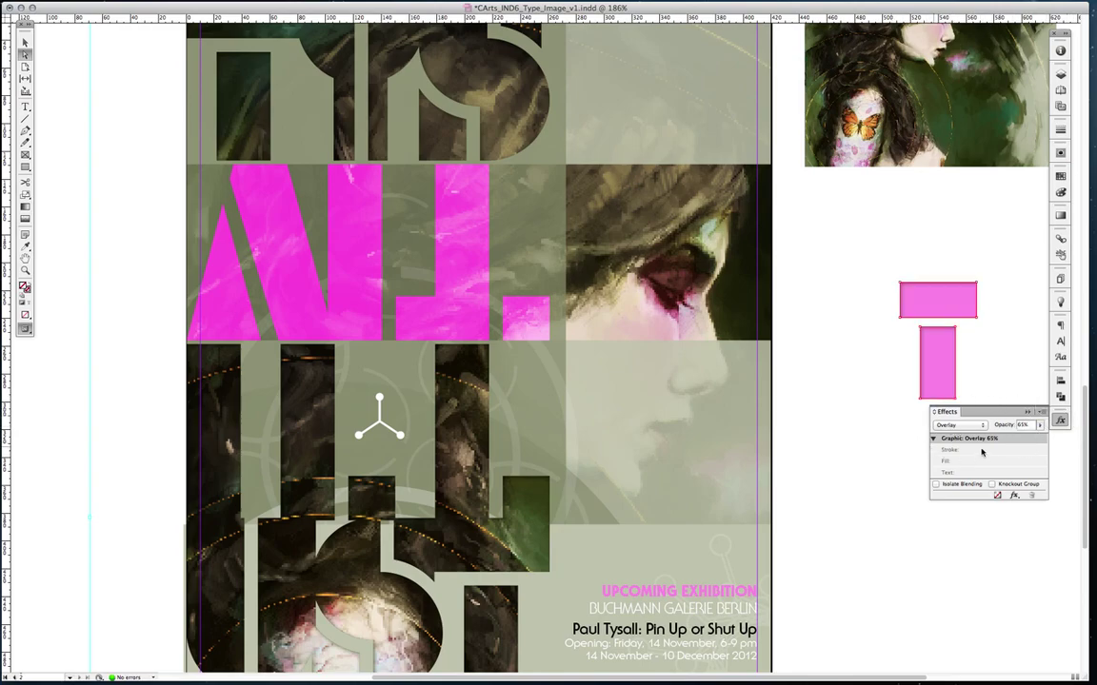
left_click(1019, 425)
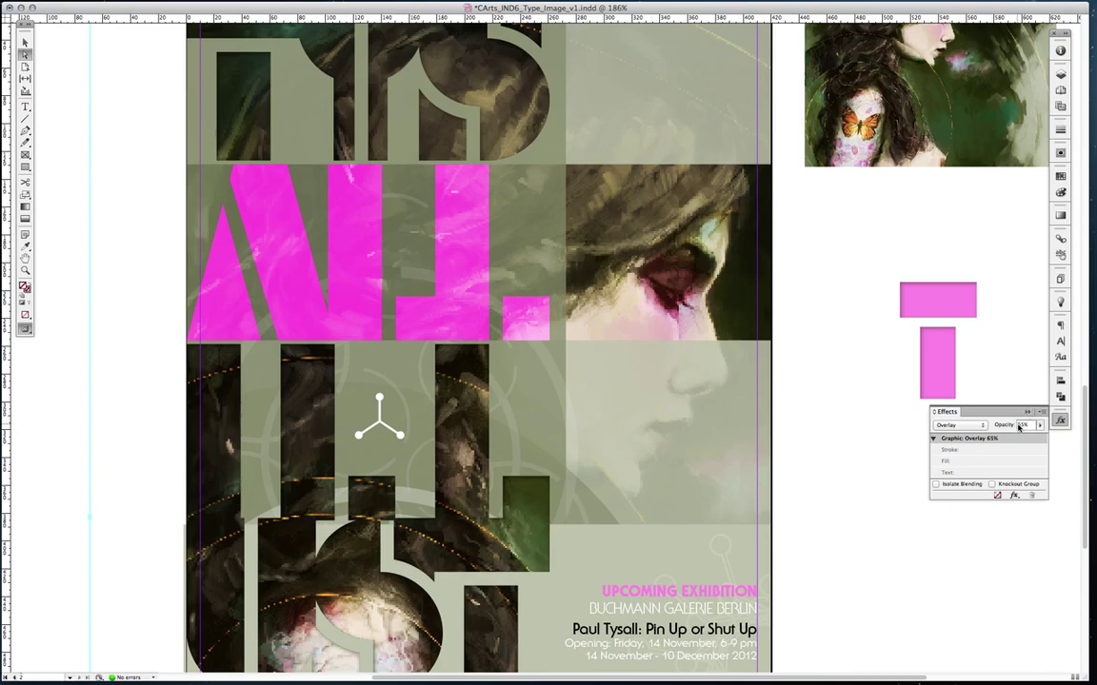
left_click(1027, 414)
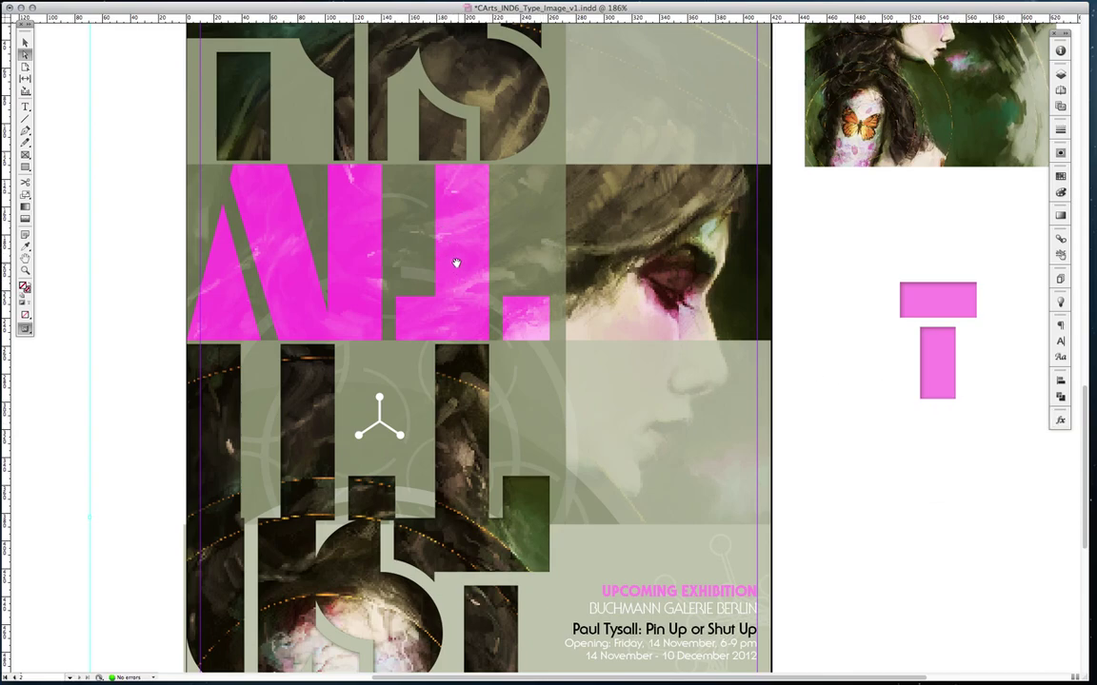
Turn on Overprint Preview and view the whole poster at 100% with nothing selected.
key("super+alt+shift+y")
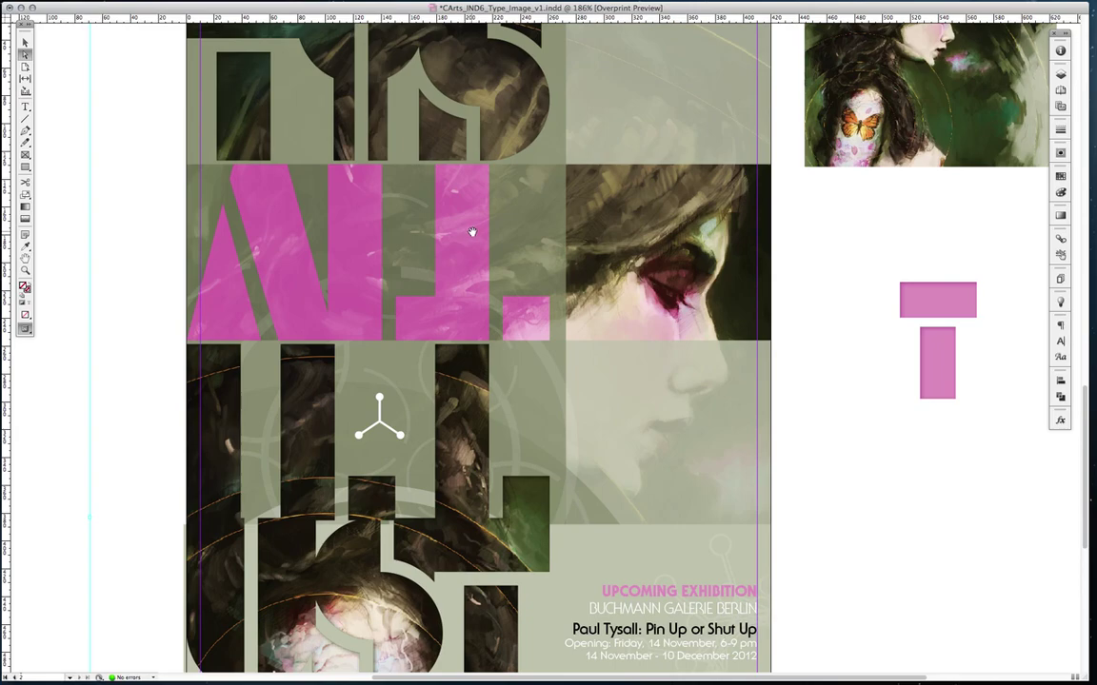
left_click(25, 42)
key("super+1")
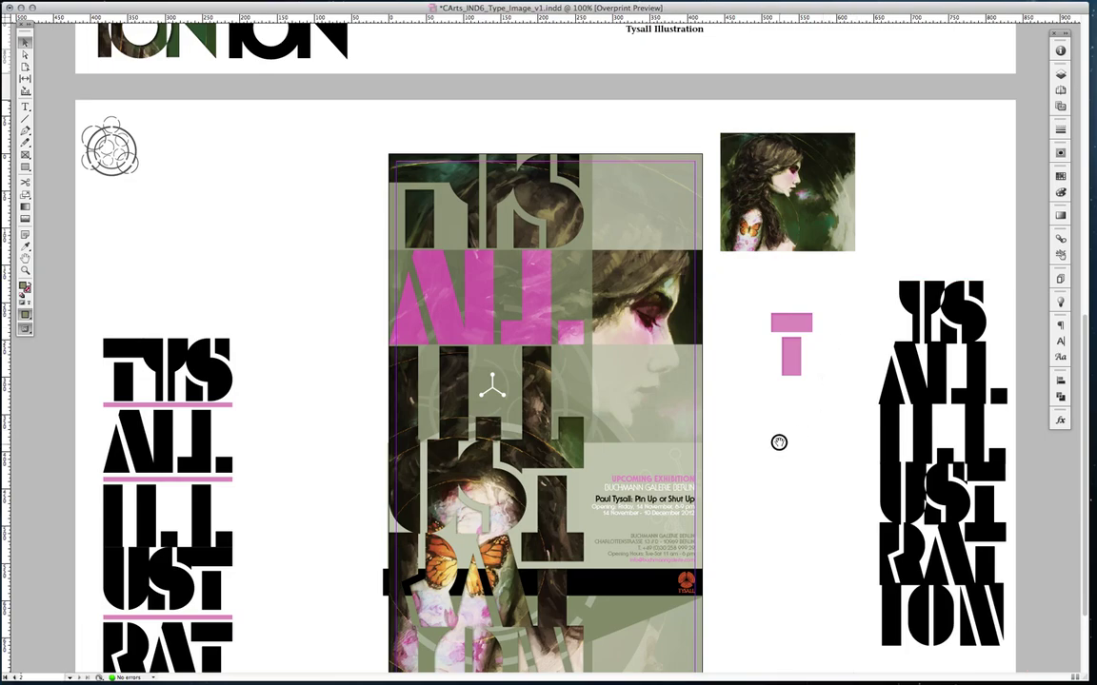
left_click_drag(778, 443, 773, 390)
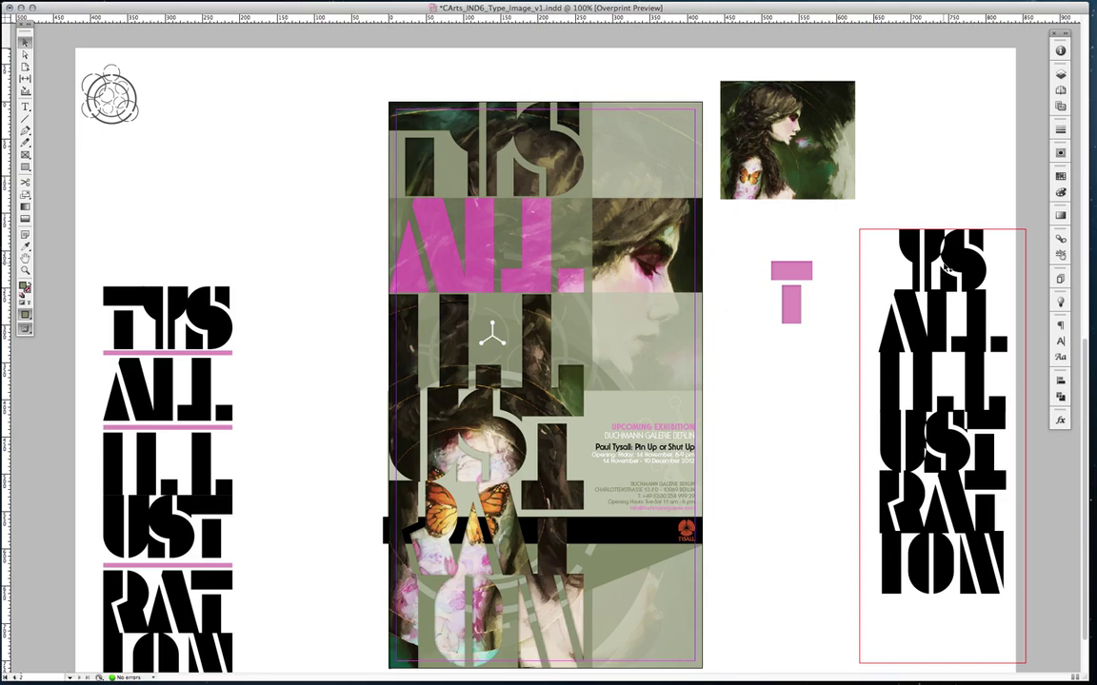
left_click(855, 244)
left_click(928, 156)
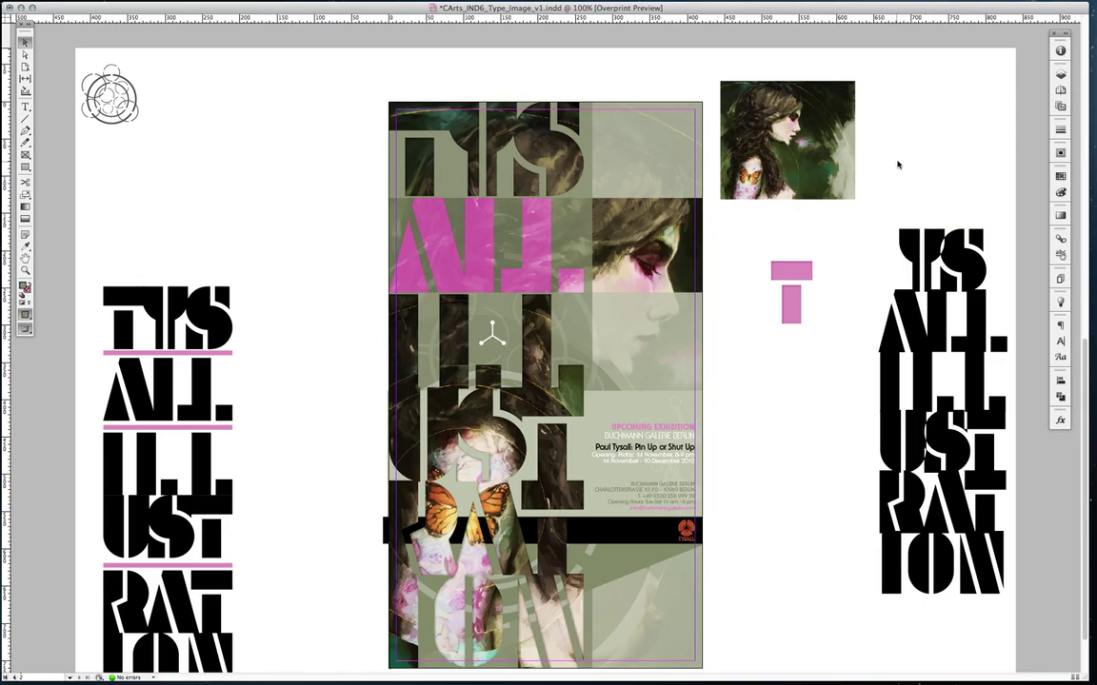
Try a Drop Shadow effect on the small portrait image beside the poster.
left_click(731, 144)
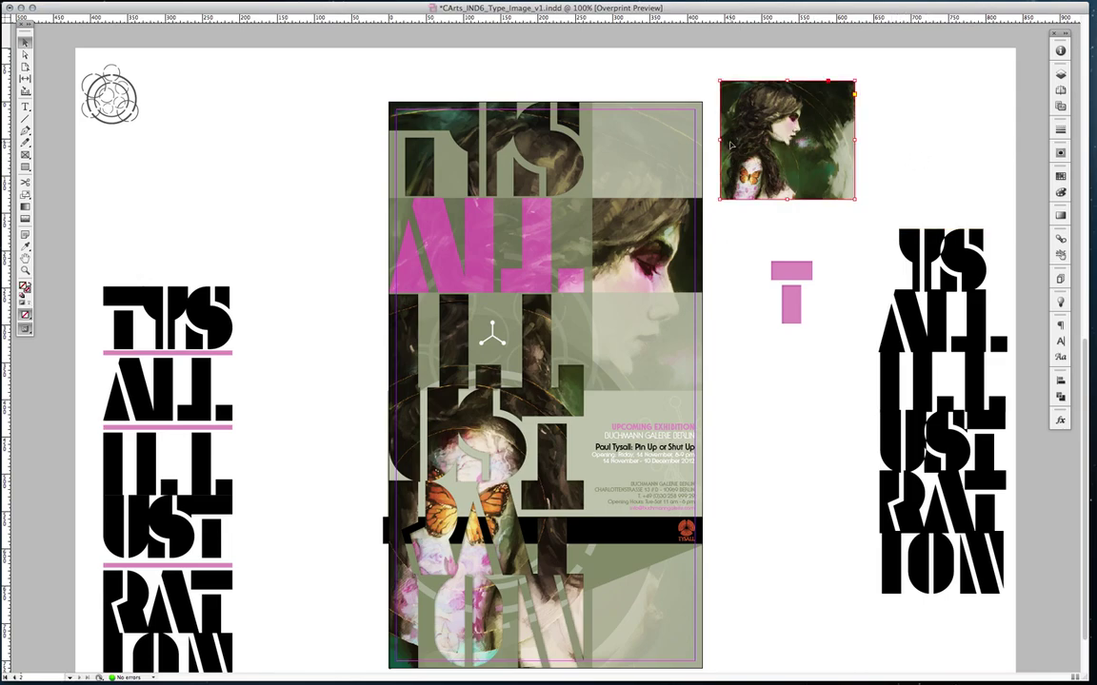
key("super+alt+m")
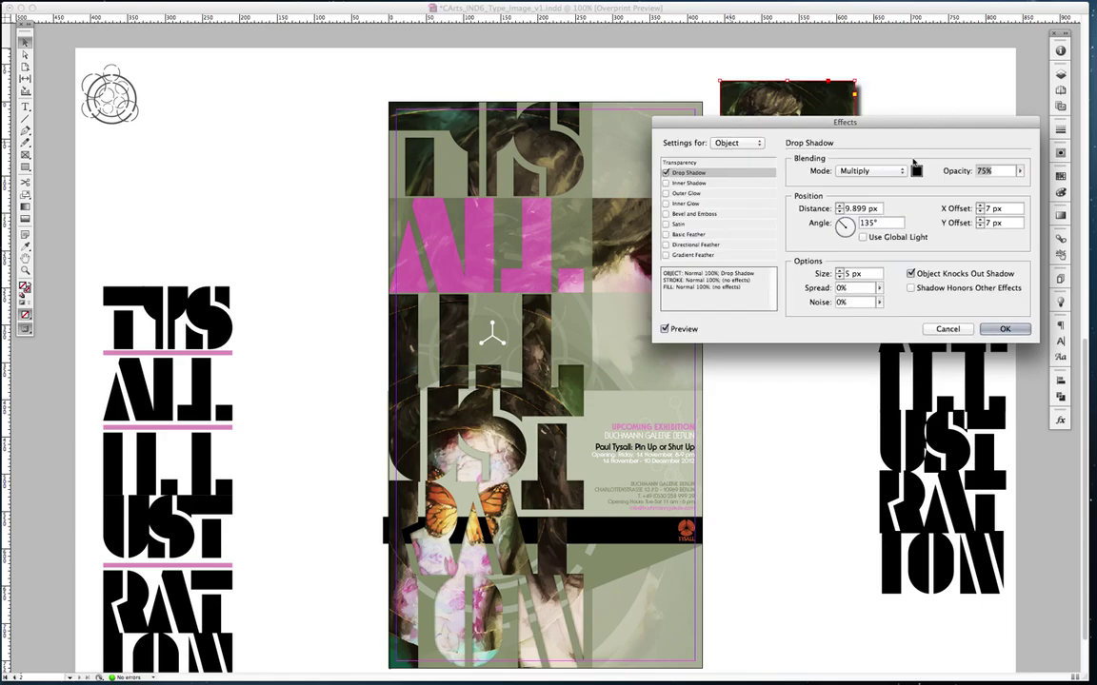
key("Return")
left_click(959, 174)
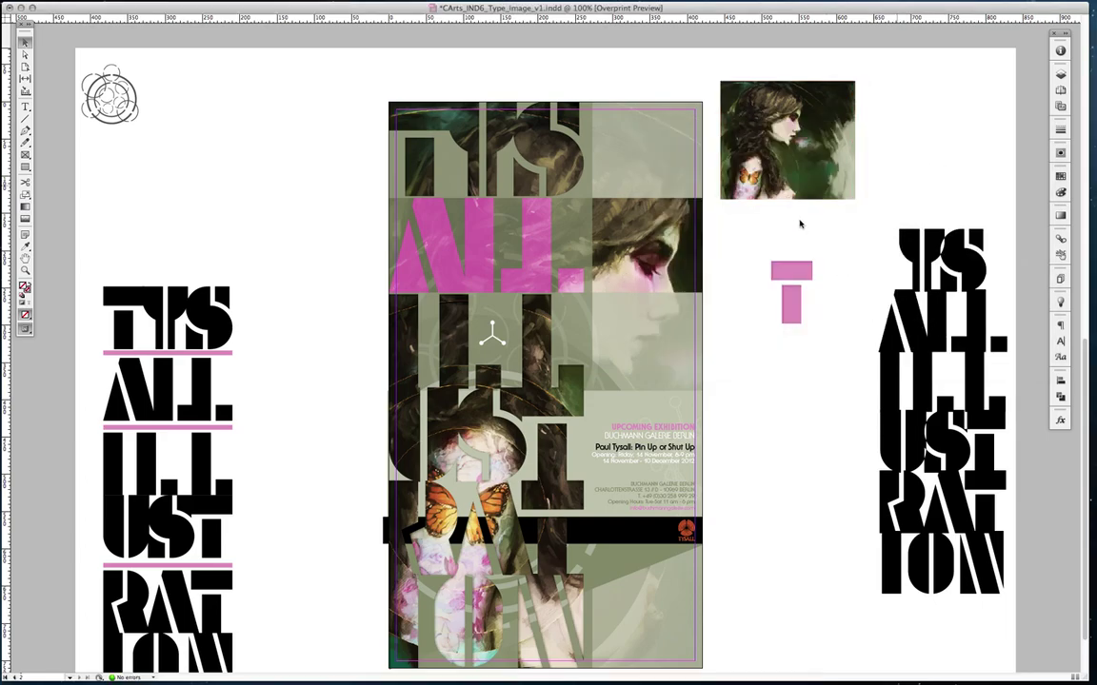